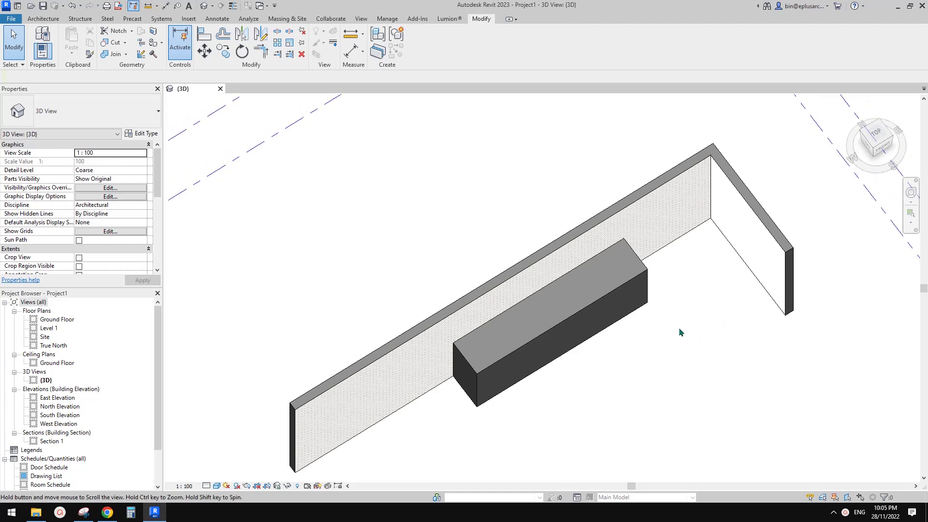
Examine the long Double brick - 270 wall, the short return wall and the casework block in the 3D view.
left_click(615, 304)
middle_click_drag(661, 365, 730, 248)
left_click(649, 346)
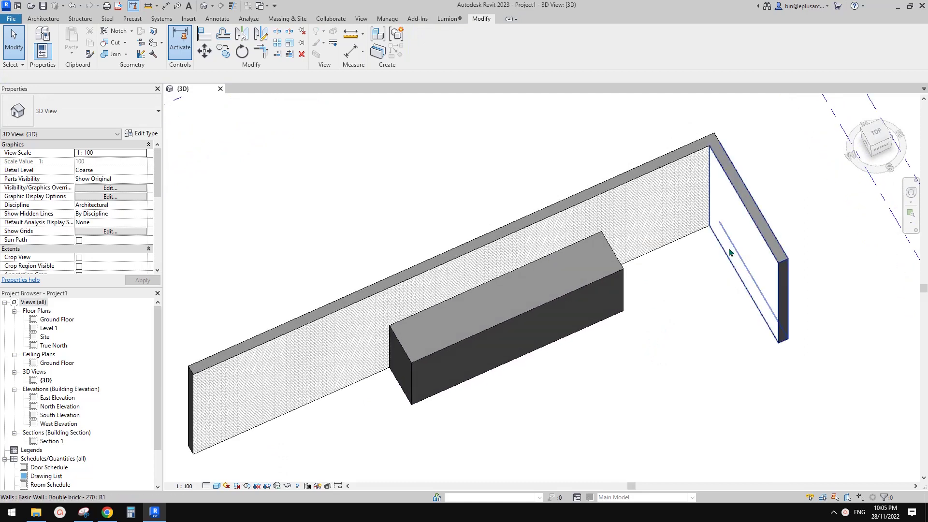
left_click(667, 212)
left_click(684, 200)
left_click(720, 203)
left_click(681, 202)
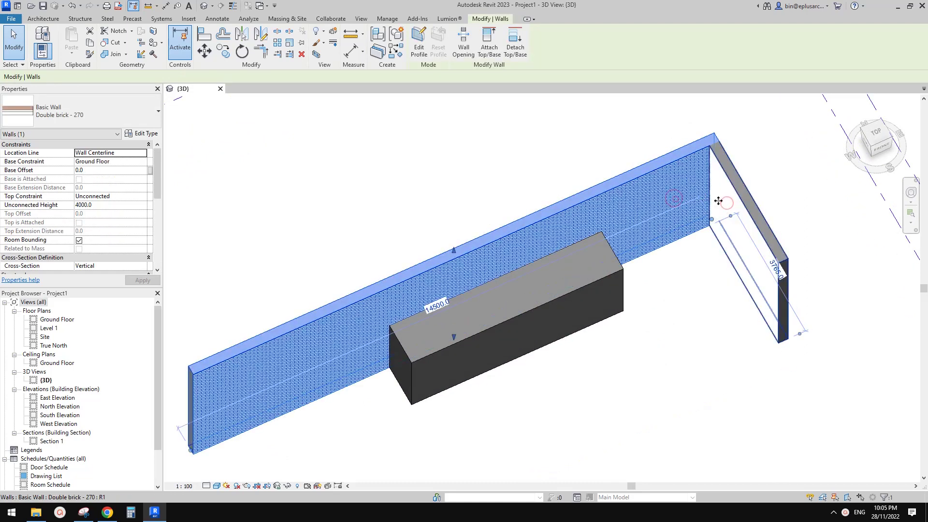
left_click(718, 201)
left_click(685, 199)
left_click(706, 323)
middle_click_drag(595, 396, 599, 377)
Open the casework block for in-place editing, inspect its extrusion and finish the model.
left_click(503, 314)
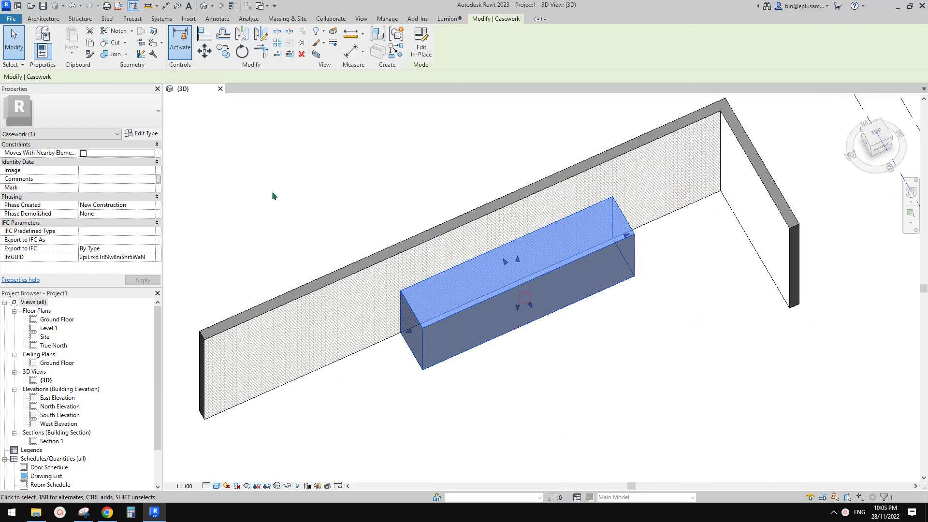
left_click(422, 45)
left_click(509, 305)
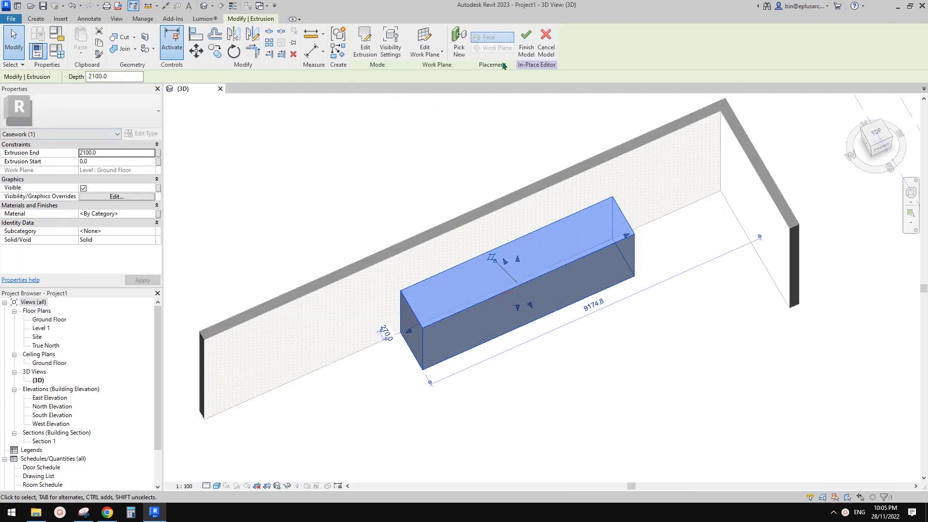
left_click(525, 45)
left_click(680, 226)
left_click(611, 259)
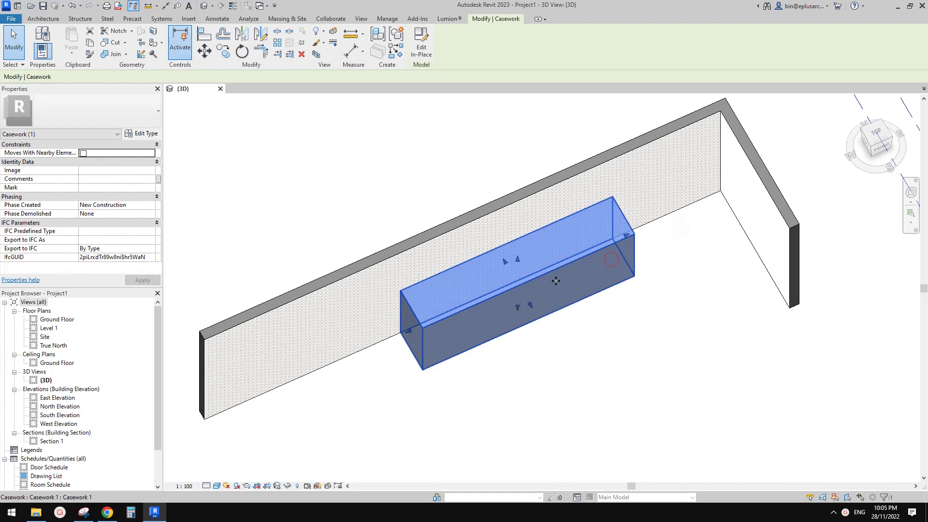
middle_click_drag(594, 305, 585, 329)
left_click(581, 331)
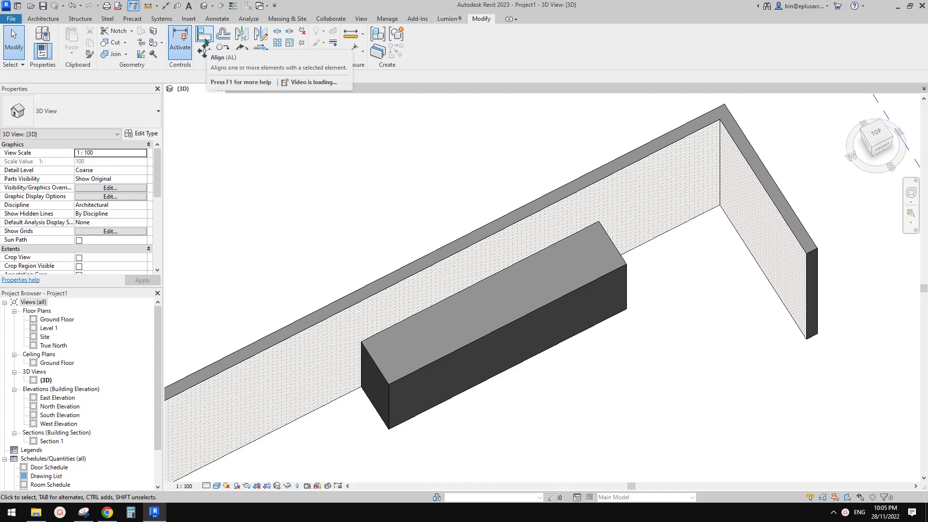
Try to align the casework block's end face with the inner face of the short wall.
middle_click_drag(638, 338, 679, 314, "shift")
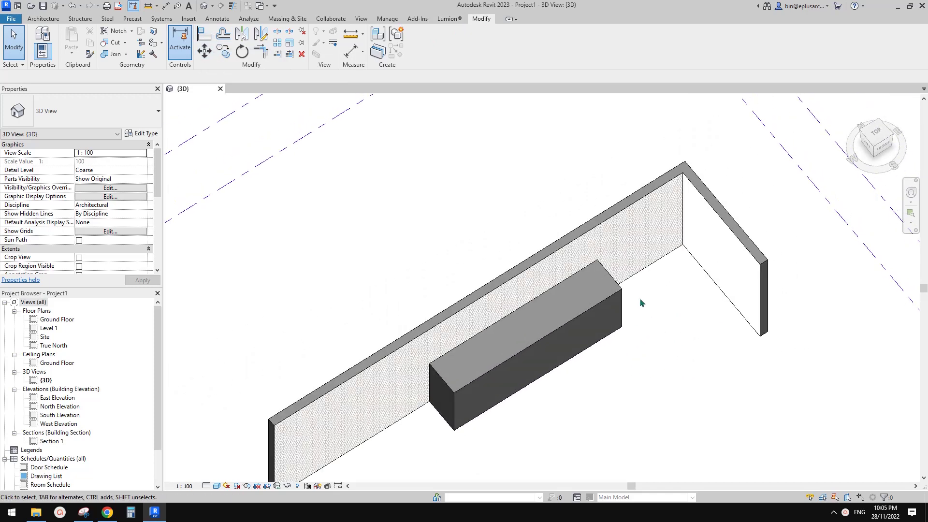
middle_click_drag(660, 279, 662, 285)
key("a")
key("l")
left_click(709, 245)
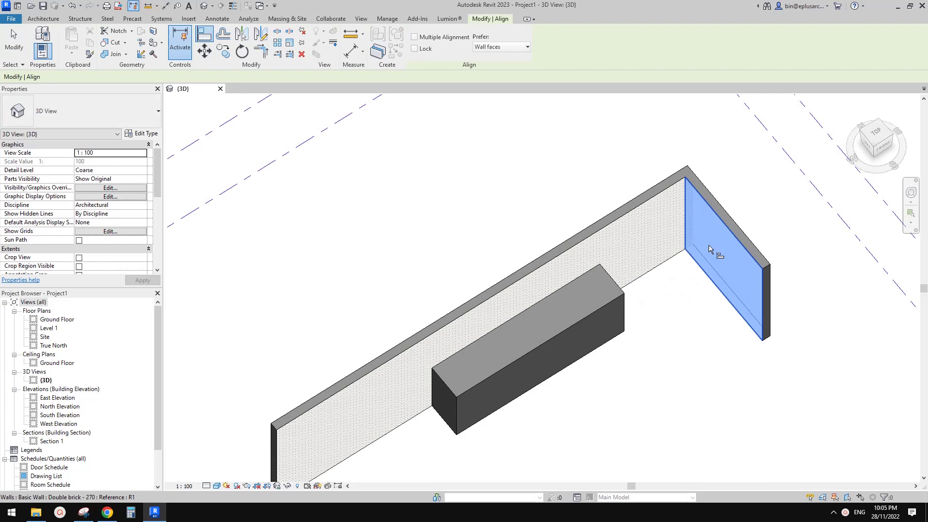
mouse_move(708, 244)
middle_mouse_down("shift")
mouse_move(588, 256)
mouse_move(615, 394)
mouse_move(650, 378)
mouse_move(709, 384)
mouse_move(651, 412)
mouse_move(662, 305)
mouse_move(668, 313)
middle_mouse_up("shift")
left_click(624, 388)
scroll(668, 392, "down", 2)
key("Escape")
Place a Bed - Large Sizes (AUS) Double component on the Ground Floor level, in front of the casework near the short wall.
left_click(49, 20)
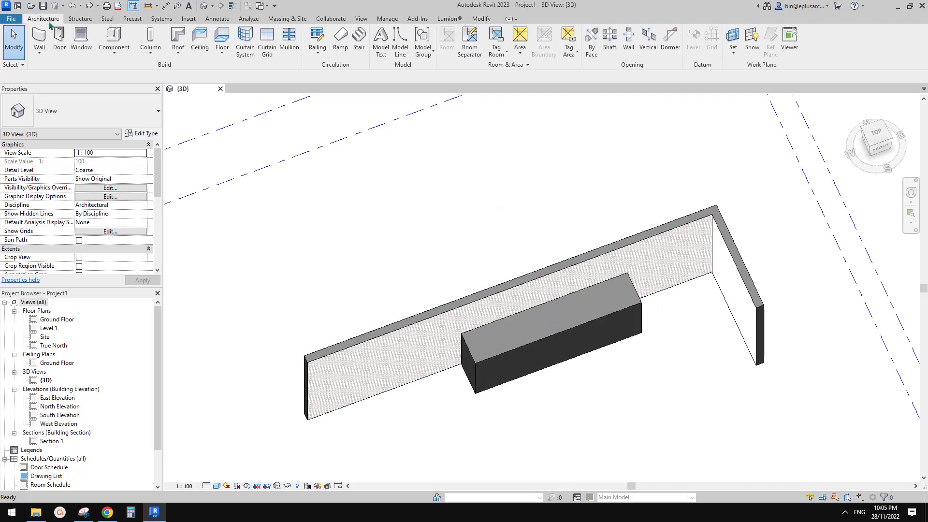
left_click(120, 41)
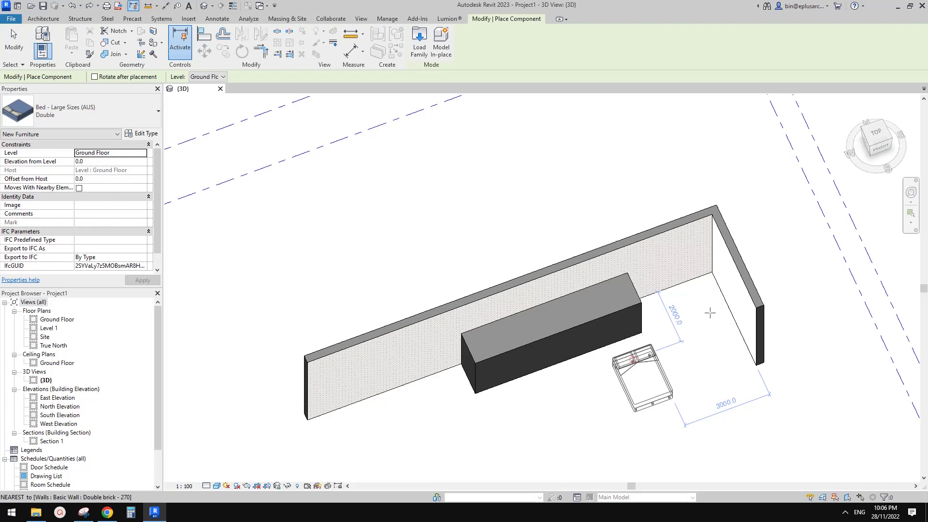
left_click(633, 361)
key("Escape")
left_click(652, 382)
scroll(654, 381, "up", 2)
middle_click_drag(631, 361, 657, 370, "shift")
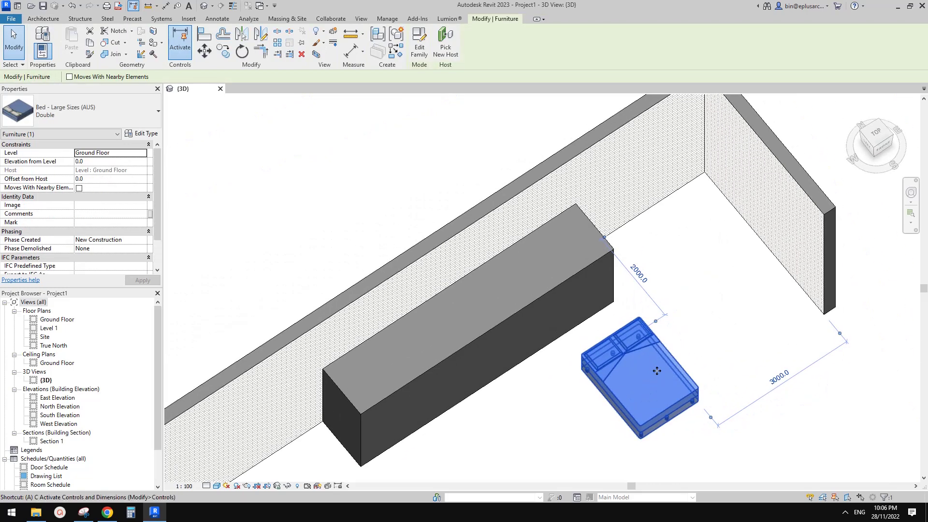
Align the side of the double bed with the inner face of the short wall.
key("a")
key("l")
middle_click_drag(735, 244, 817, 438, "shift")
left_click(674, 392)
scroll(674, 391, "down", 1)
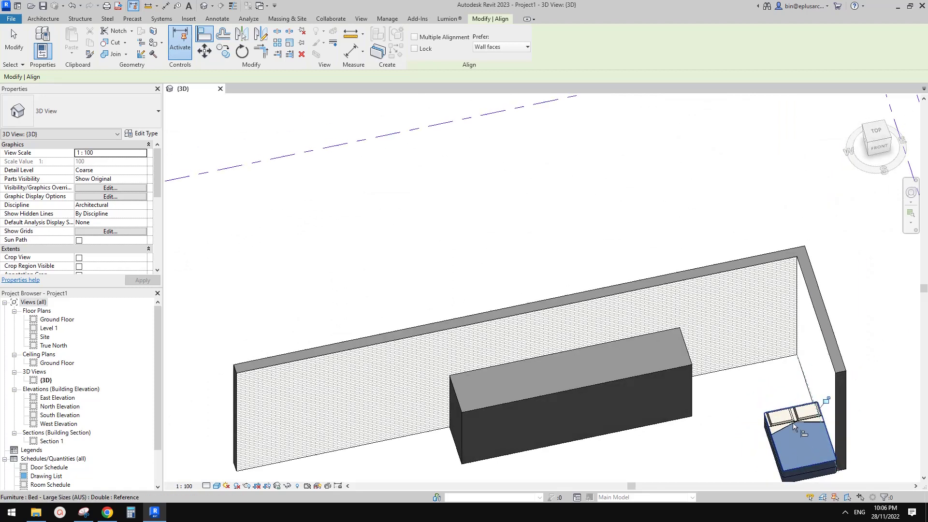
middle_click_drag(815, 396, 783, 351)
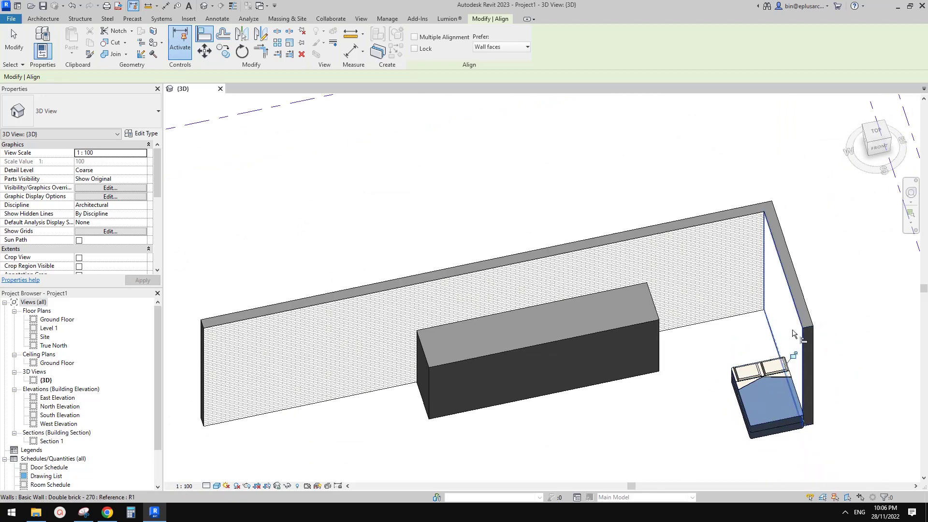
scroll(790, 343, "down", 1)
middle_click_drag(789, 343, 786, 310)
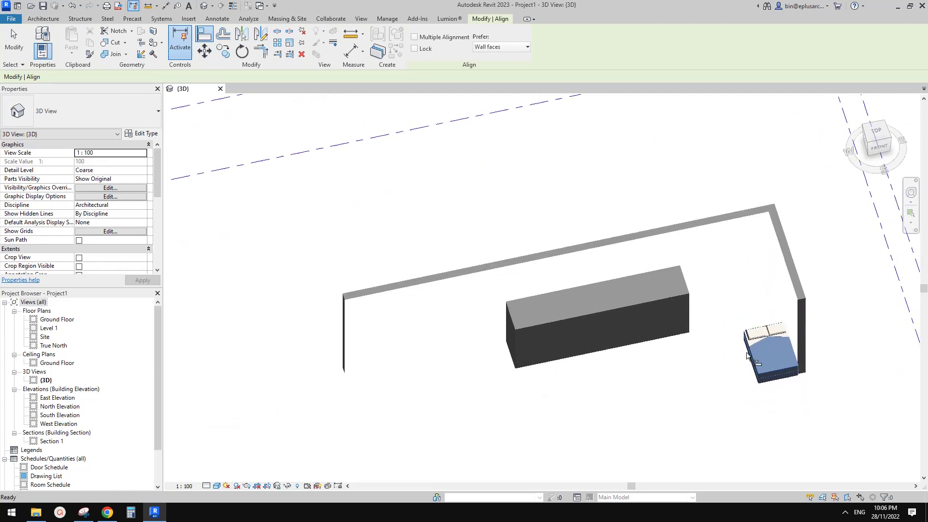
key("Escape")
Align the casework block's end face against the short wall.
scroll(645, 297, "up", 1)
left_click(657, 303)
middle_click_drag(658, 305, 724, 346, "shift")
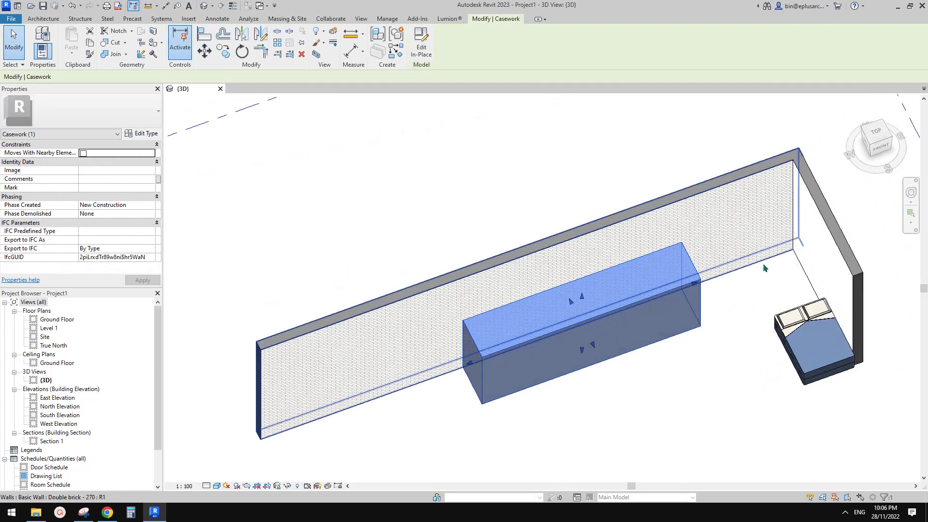
middle_click_drag(758, 272, 759, 276)
mouse_move(689, 282)
middle_mouse_down()
mouse_move(680, 305)
mouse_move(766, 334)
mouse_move(697, 409)
mouse_move(654, 327)
middle_mouse_up()
key("Escape")
key("a")
key("l")
scroll(763, 331, "up", 1)
left_click(863, 299)
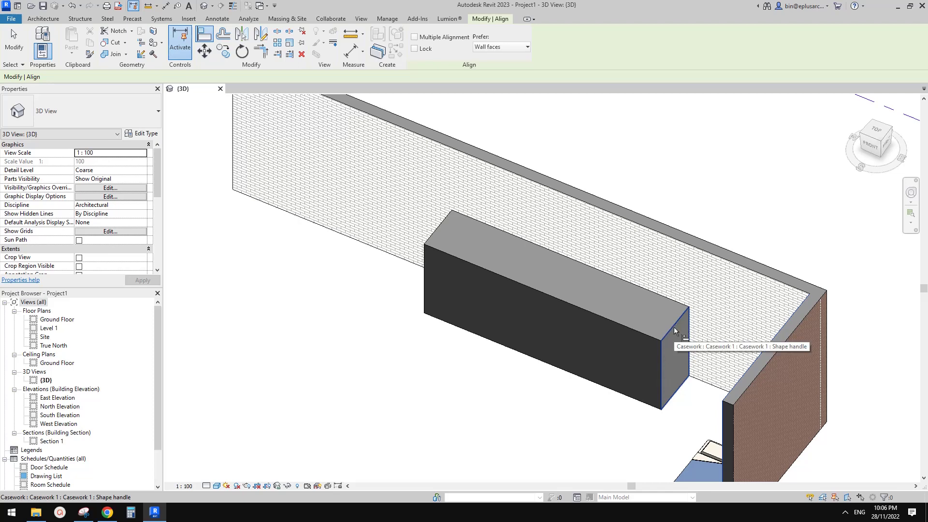
left_click(675, 327)
scroll(673, 326, "down", 3)
middle_click_drag(673, 326, 780, 374, "shift")
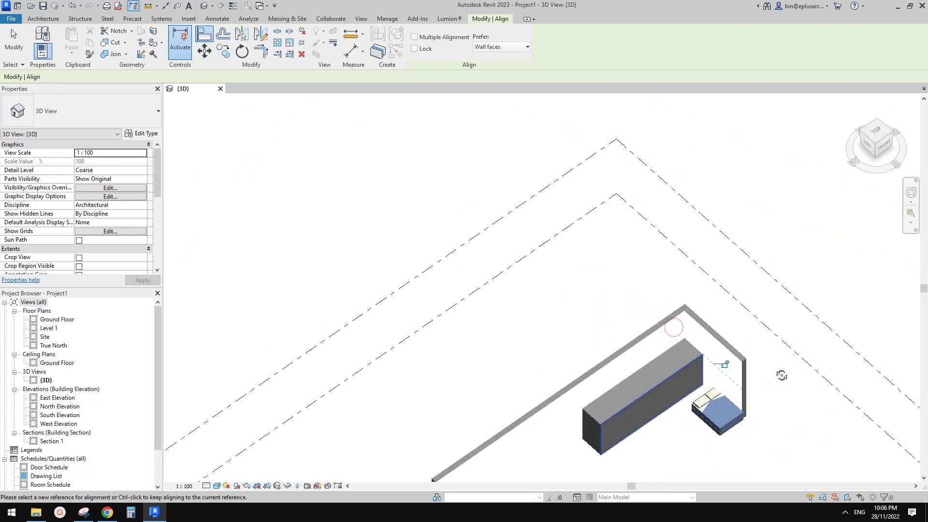
key("Escape")
key("Escape")
Copy the casework block and the short wall together to about 6000 mm away, behind the long wall.
middle_click_drag(715, 333, 700, 390, "shift")
left_click(699, 311)
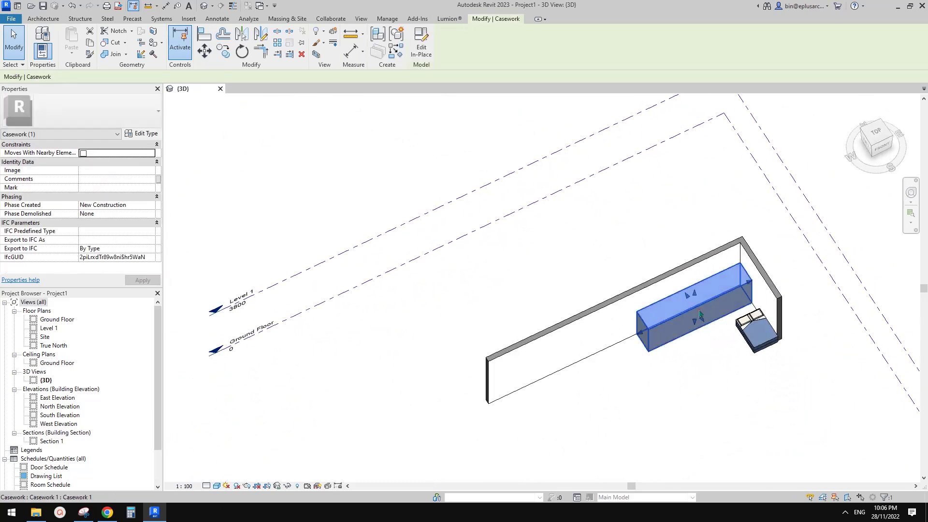
middle_click_drag(756, 282, 700, 315)
left_click(758, 299, "ctrl")
key("c")
key("o")
left_click(687, 329)
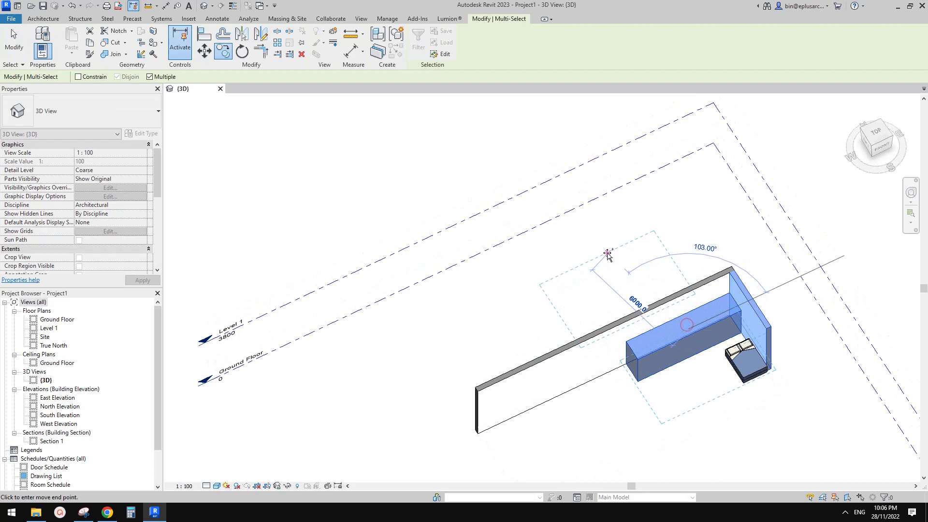
left_click(607, 252)
key("Escape")
Move the copied casework block away from the copied short wall.
left_click_drag(594, 266, 478, 320)
scroll(495, 311, "up", 1)
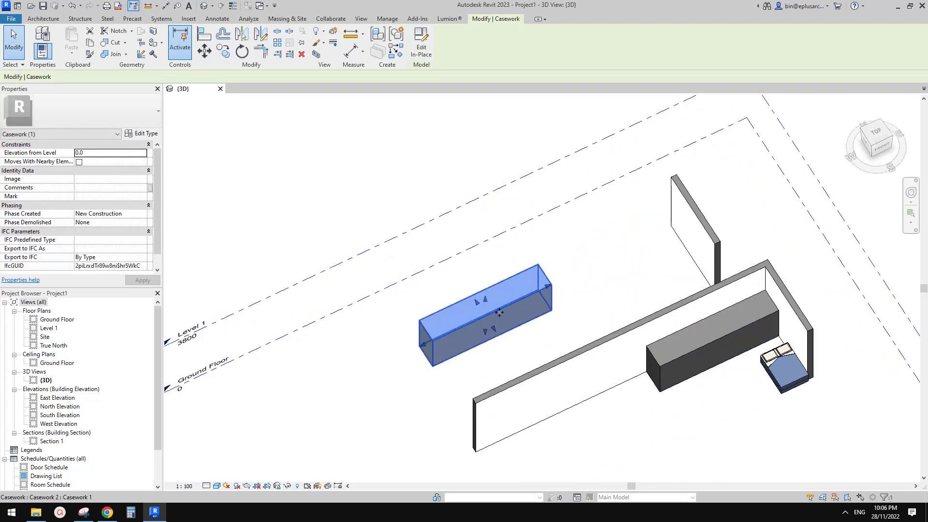
middle_click_drag(489, 327, 541, 349)
key("Escape")
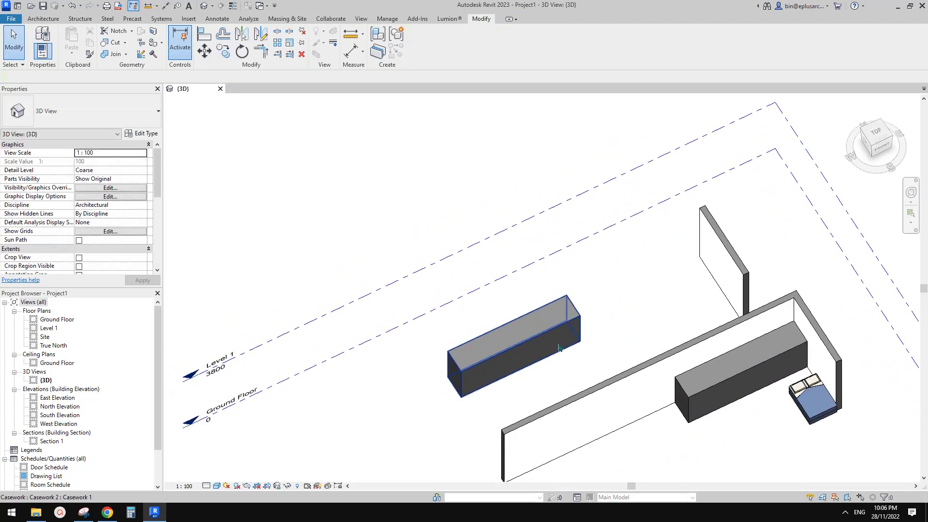
Align the end of the copied casework block with the inner face of the copied short wall.
key("a")
key("l")
left_click(735, 275)
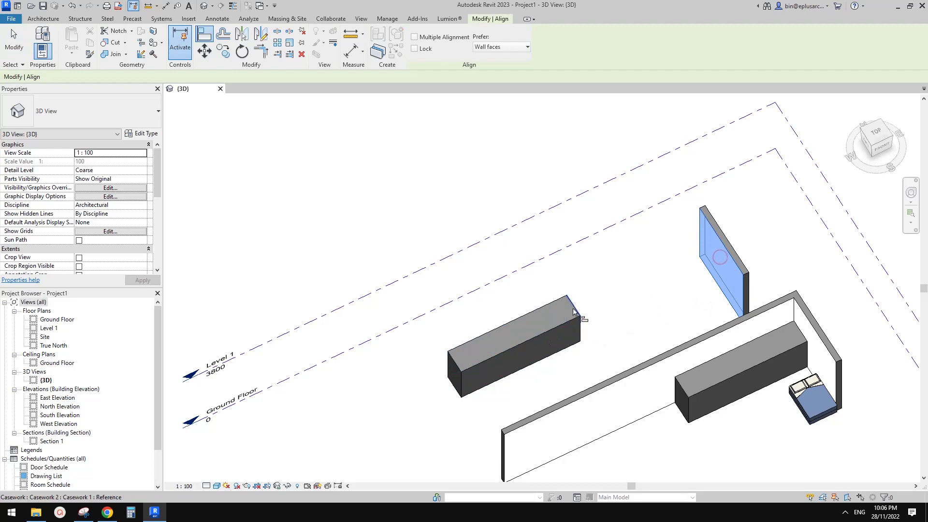
left_click(580, 324)
key("Escape")
key("Escape")
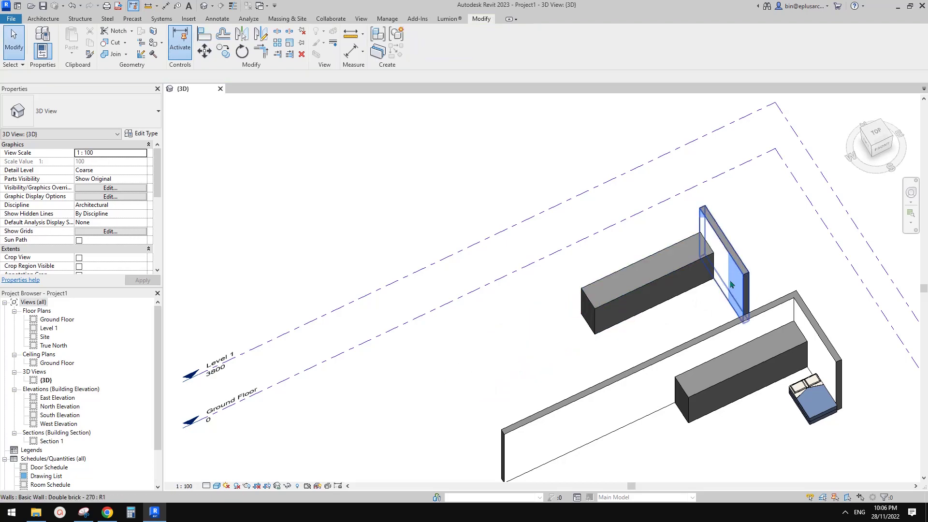
scroll(754, 282, "up", 1)
middle_click_drag(779, 274, 781, 294)
left_click(628, 284)
scroll(647, 296, "down", 1)
middle_click_drag(646, 296, 643, 280)
key("Escape")
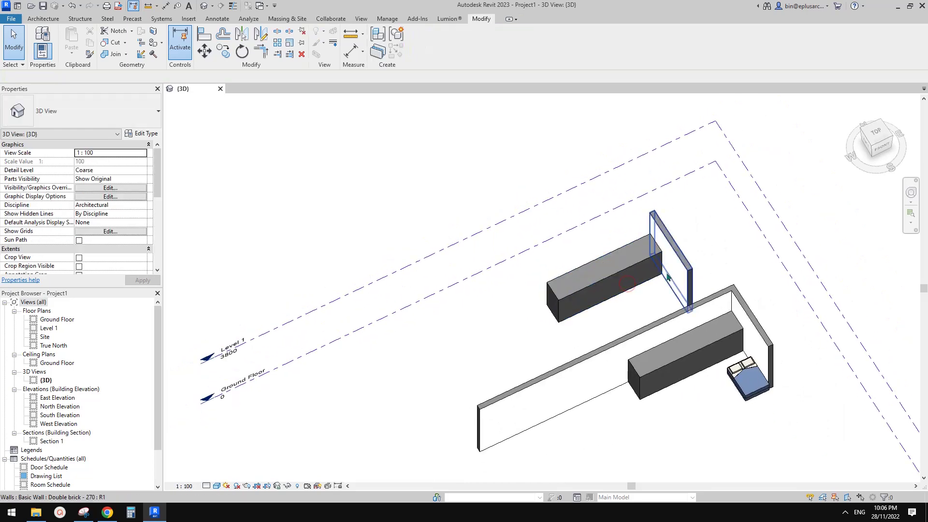
middle_click_drag(713, 357, 713, 317)
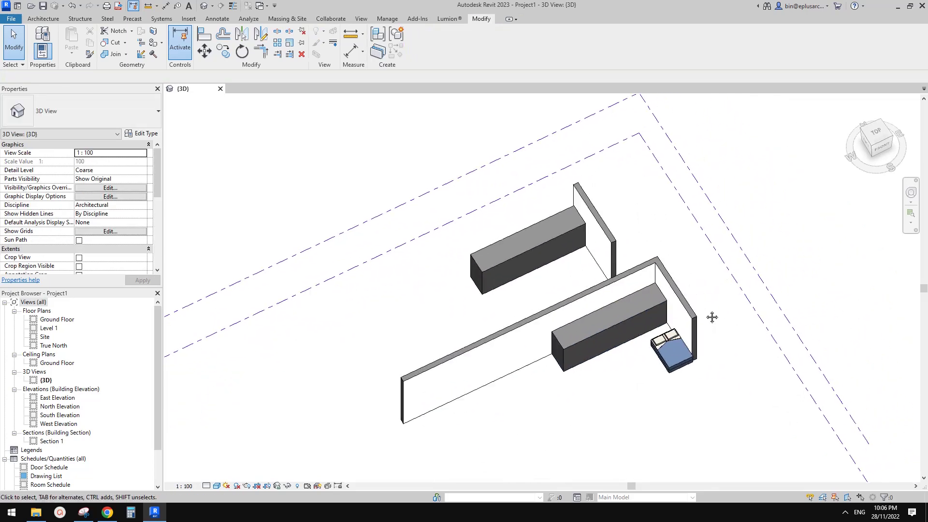
Open the Ground Floor plan and copy the separate casework and short wall pair about 3400 mm away from the long wall.
double_click(57, 319)
scroll(580, 254, "up", 3)
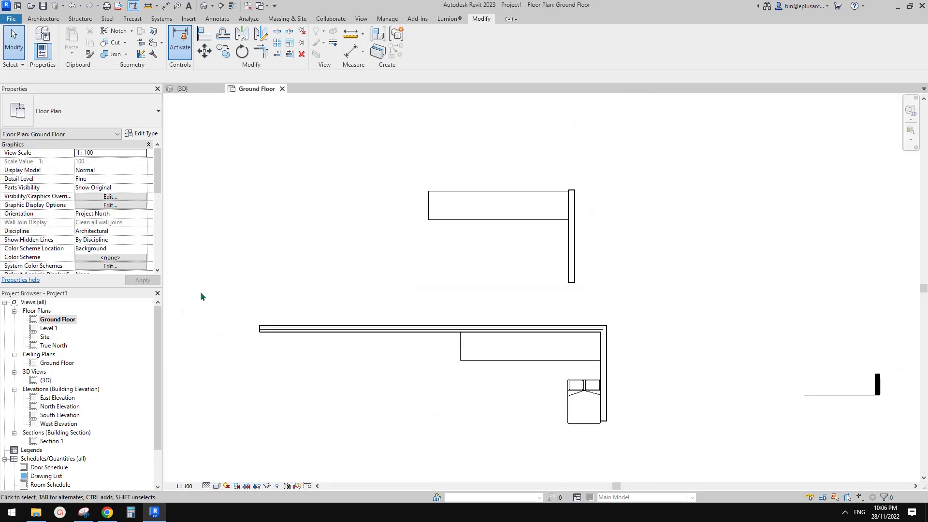
middle_click_drag(421, 272, 427, 331)
left_click_drag(615, 220, 542, 253)
middle_click_drag(541, 252, 544, 276)
key("c")
left_click(531, 254)
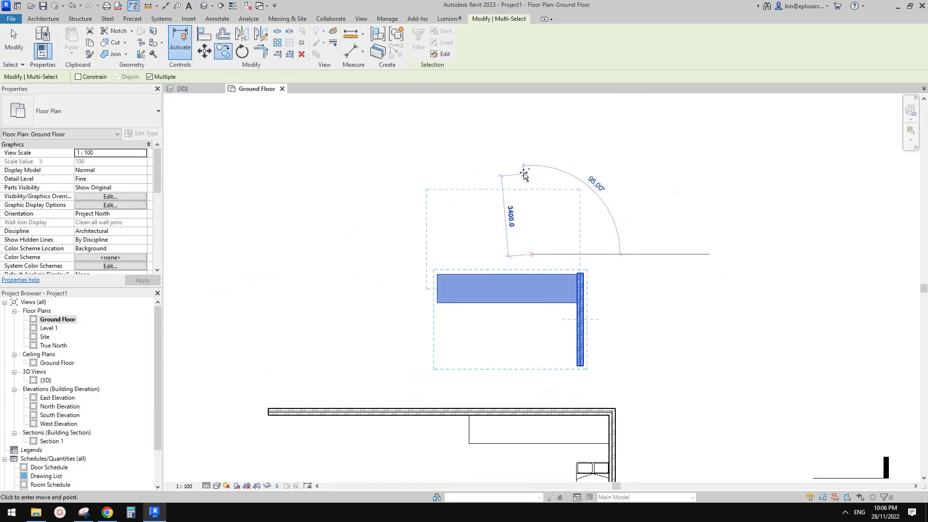
left_click(524, 172)
middle_click_drag(534, 179, 538, 195)
key("Escape")
key("Escape")
Move the newest casework copy away from its wall and shift the new wall copy clear of the pair below.
left_click_drag(521, 216, 407, 220)
left_click_drag(579, 230, 589, 195)
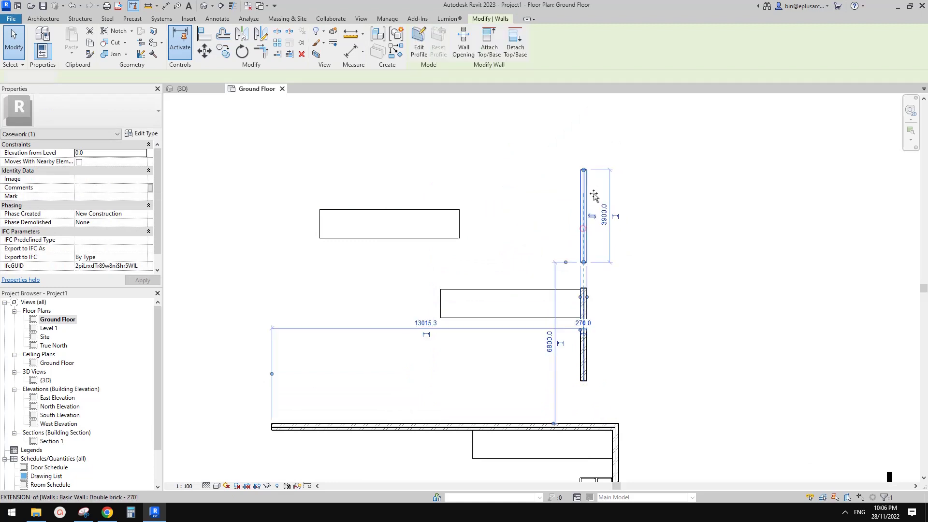
middle_click_drag(583, 214, 589, 222)
Try aligning the newest casework's end shape handle with the near face of the new wall copy, and undo it.
key("a")
key("l")
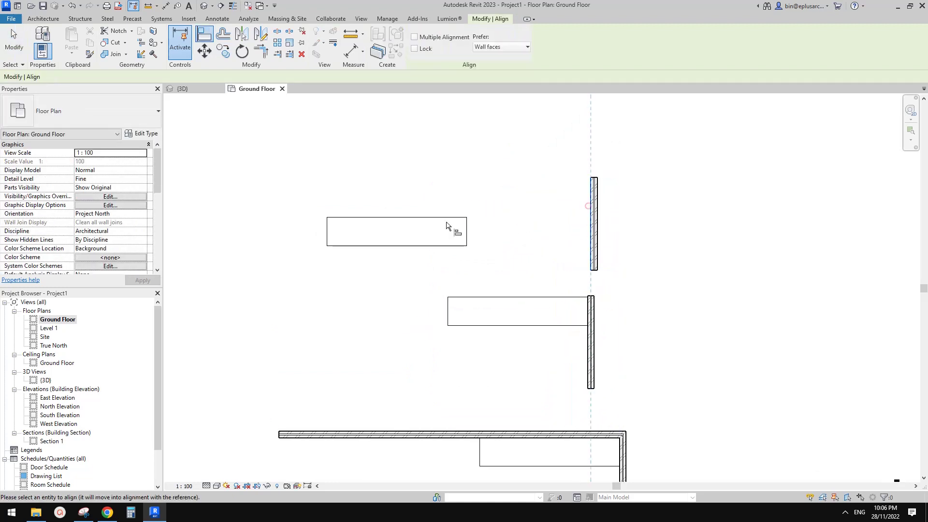
scroll(476, 249, "up", 2)
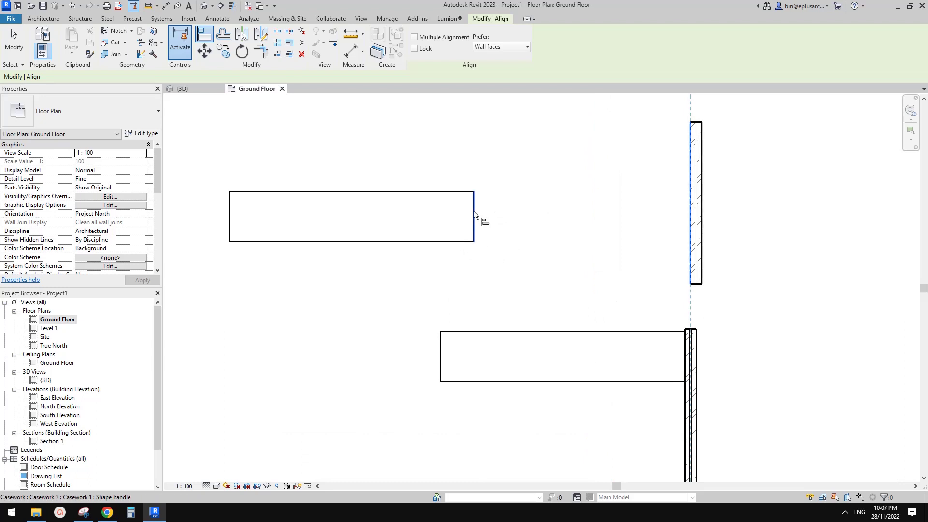
left_click(474, 216)
key("ctrl+z")
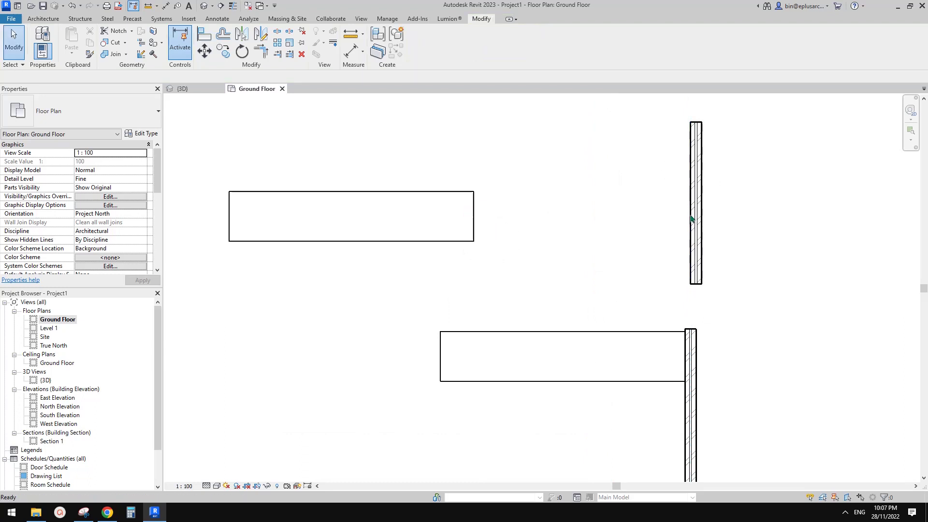
Try aligning the whole newest casework to the new wall's near face using its end reference, and undo it.
key("a")
key("l")
left_click(696, 191)
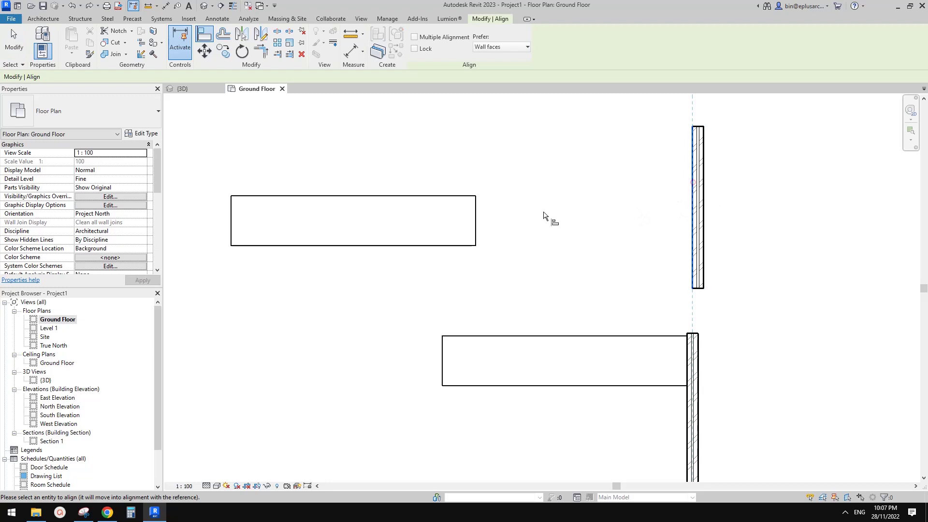
left_click(476, 199)
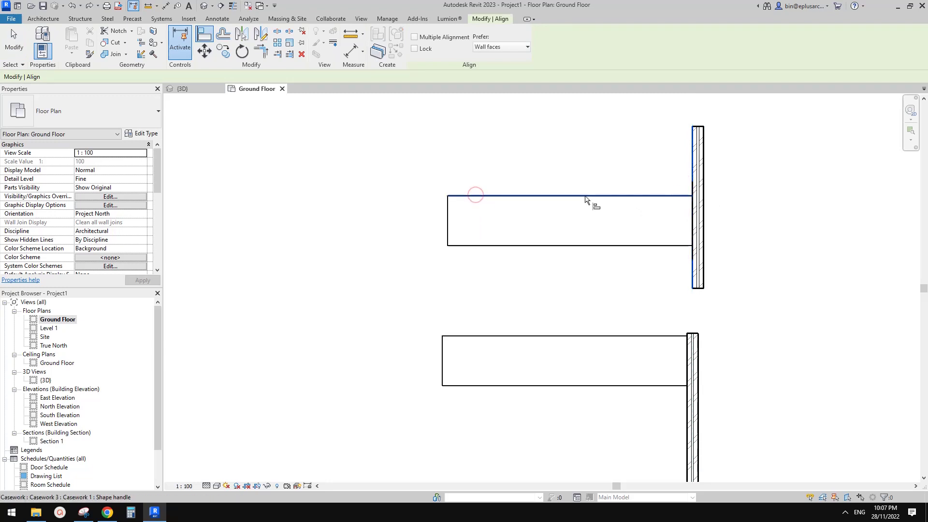
key("ctrl+z")
Stretch the newest casework to the new wall by aligning its end shape handle with the wall's near face.
middle_click_drag(590, 215, 593, 222)
key("a")
key("l")
left_click(694, 189)
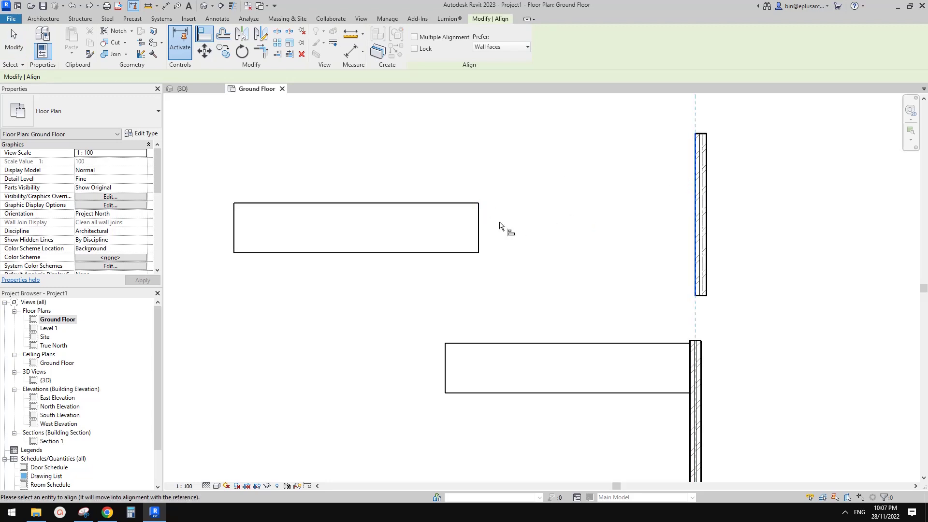
left_click(478, 235)
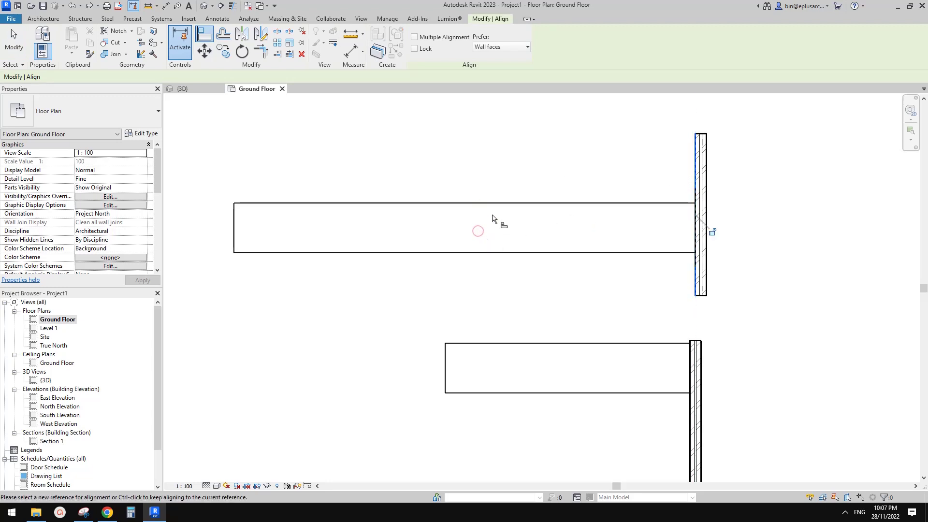
Undo the last stretch and move the whole newest casework against the new wall's near face by aligning its end reference.
key("ctrl+z")
middle_click_drag(500, 238, 500, 246)
key("a")
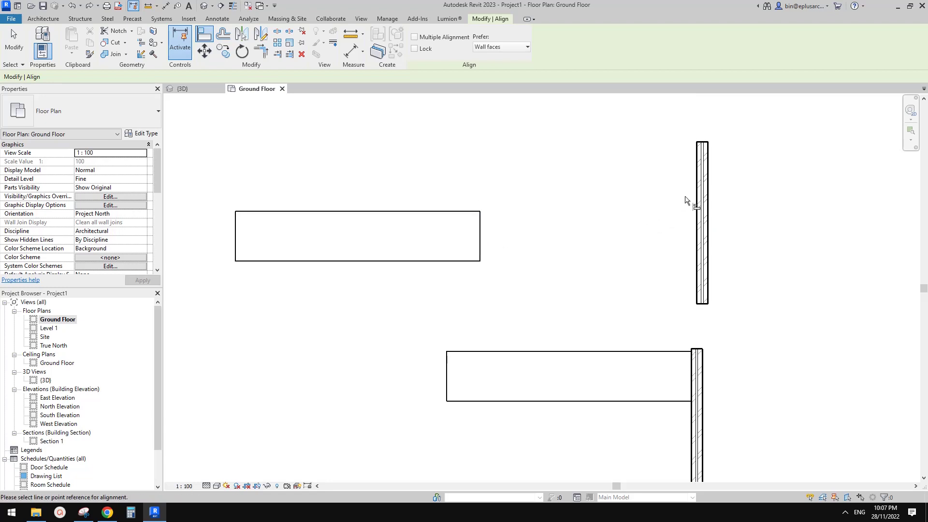
left_click(686, 198)
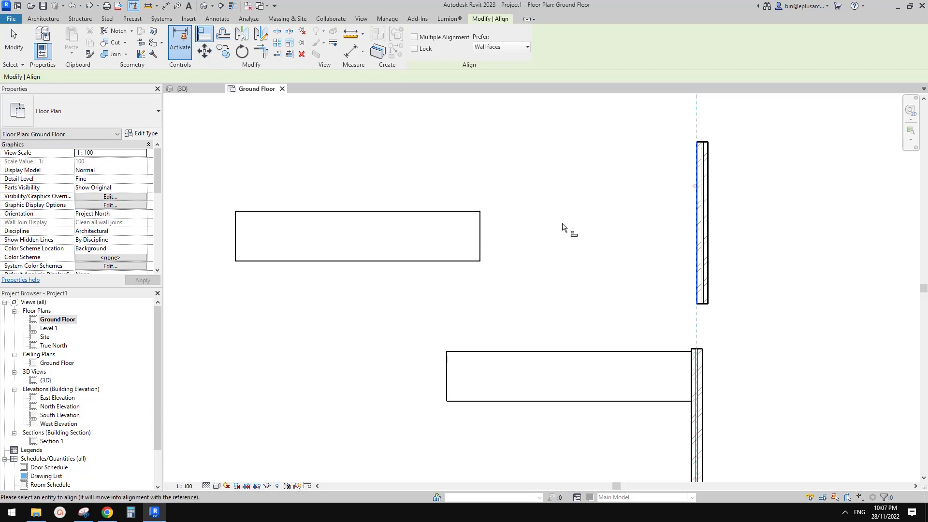
left_click(481, 214)
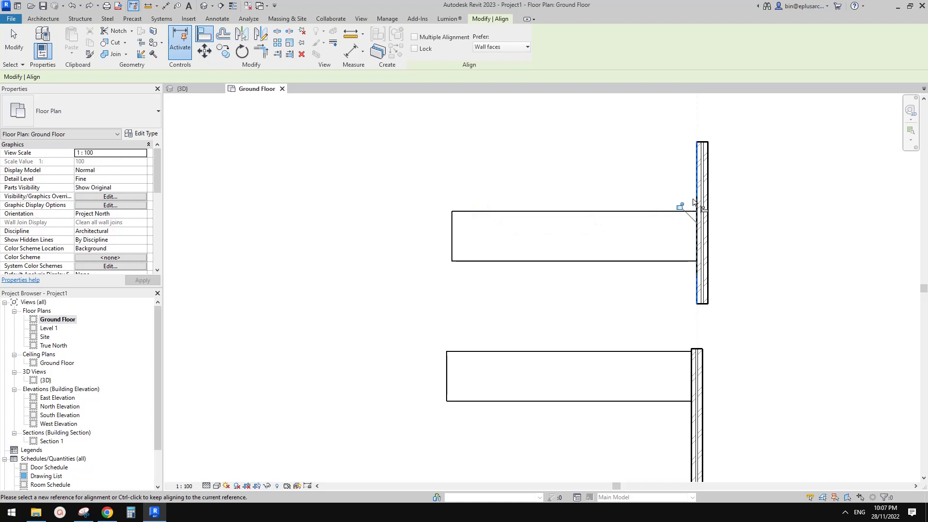
middle_click_drag(636, 223, 636, 229)
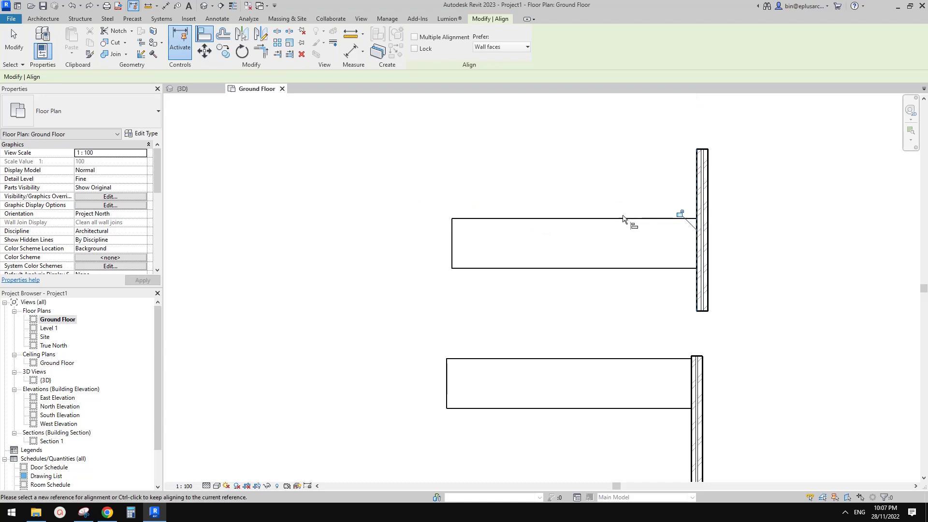
key("Escape")
left_click(604, 243)
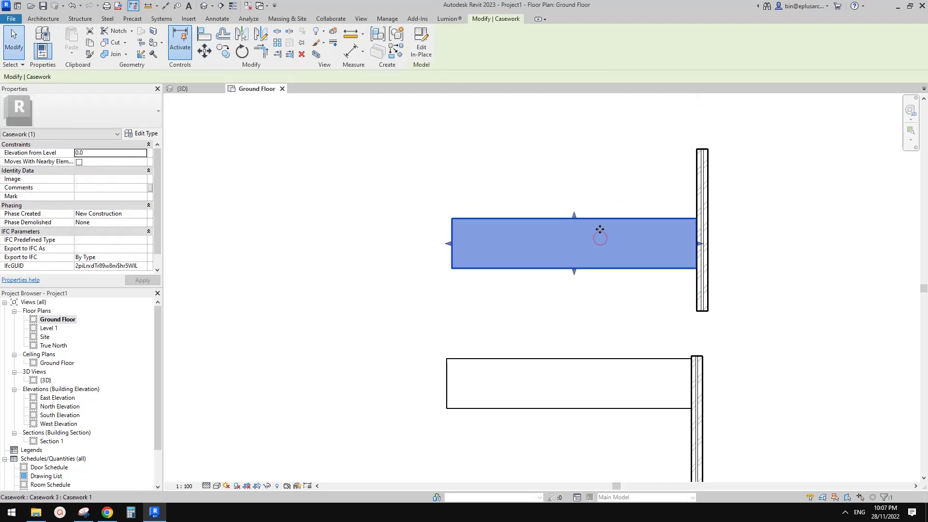
key("Escape")
Inspect the three walls and their casework in the default 3D view.
scroll(601, 249, "down", 3)
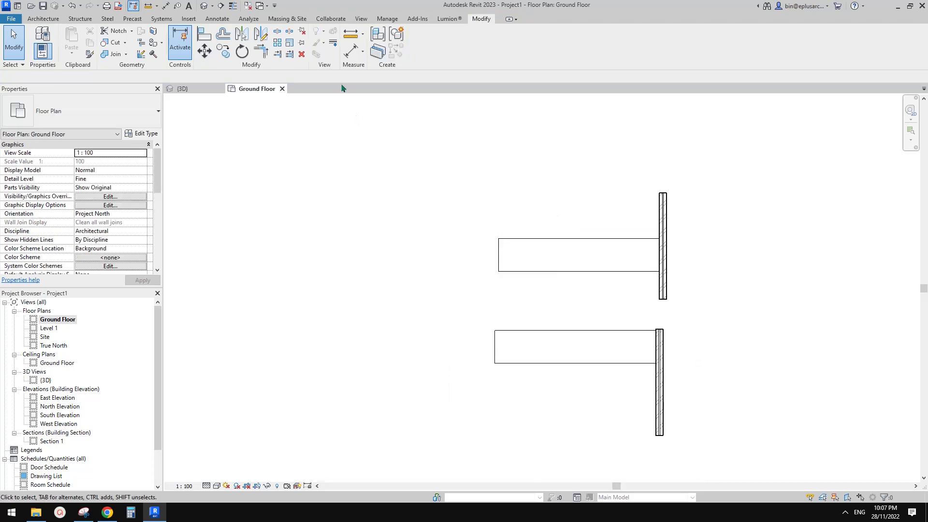
left_click(204, 6)
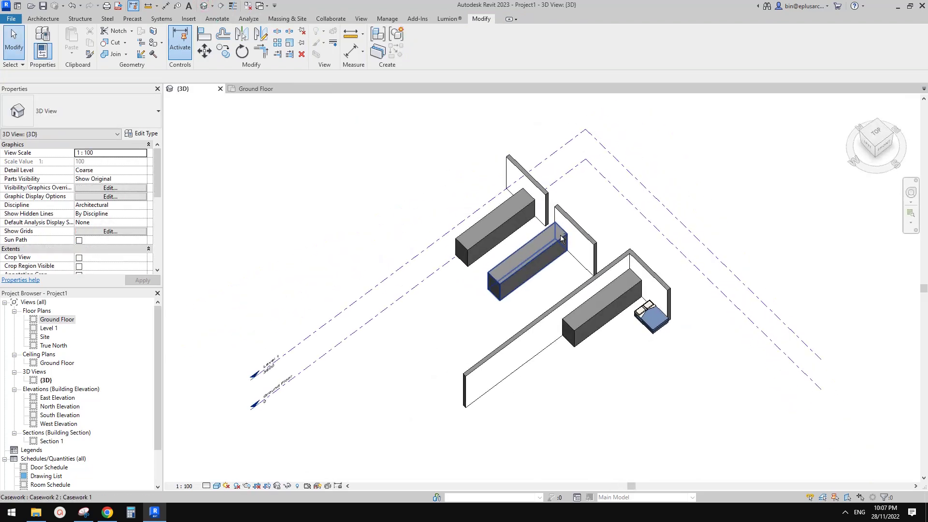
middle_click_drag(562, 241, 550, 263)
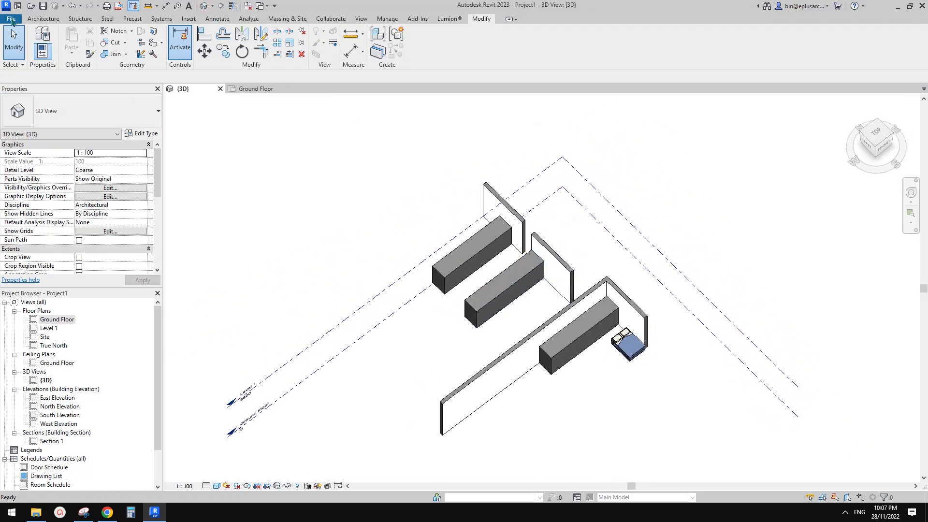
Create a new family from the Metric Casework.rft template.
left_click(11, 19)
mouse_move(24, 46)
left_click(64, 53)
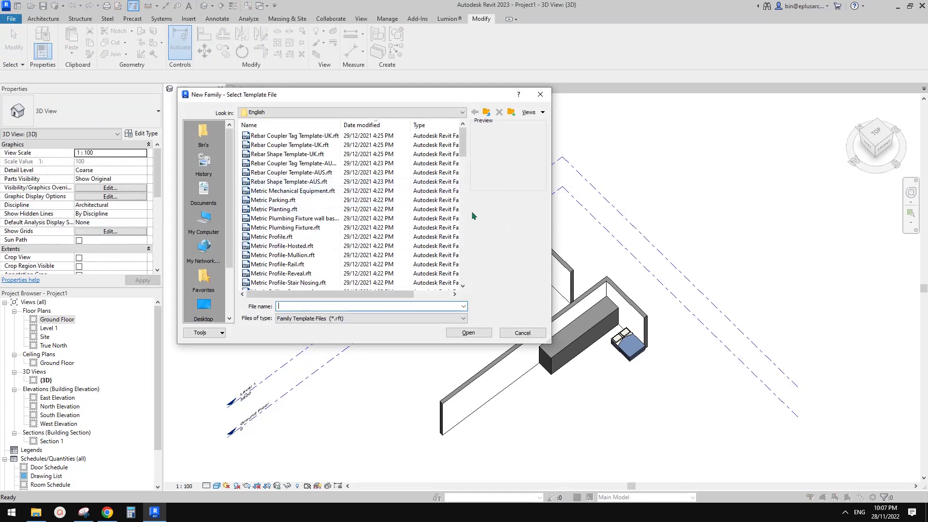
scroll(466, 206, "down", 10)
left_click(291, 201)
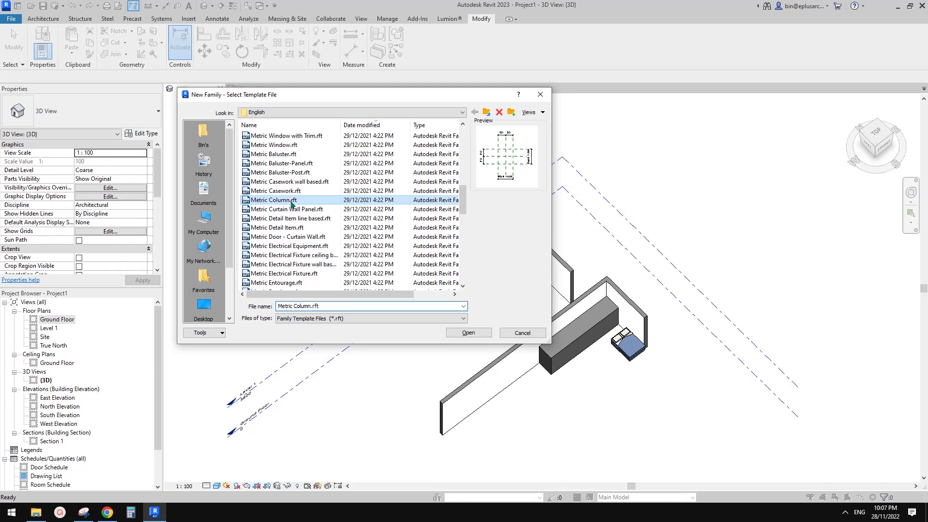
left_click(275, 192)
left_click(489, 332)
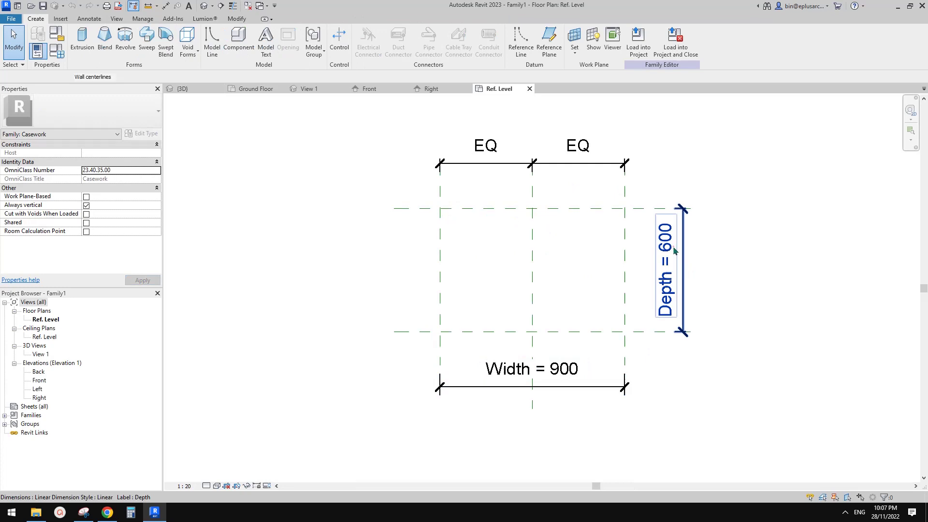
Make the family's Depth and Width dimension labels instance parameters.
left_click(674, 248)
left_click(660, 271)
left_click(671, 240)
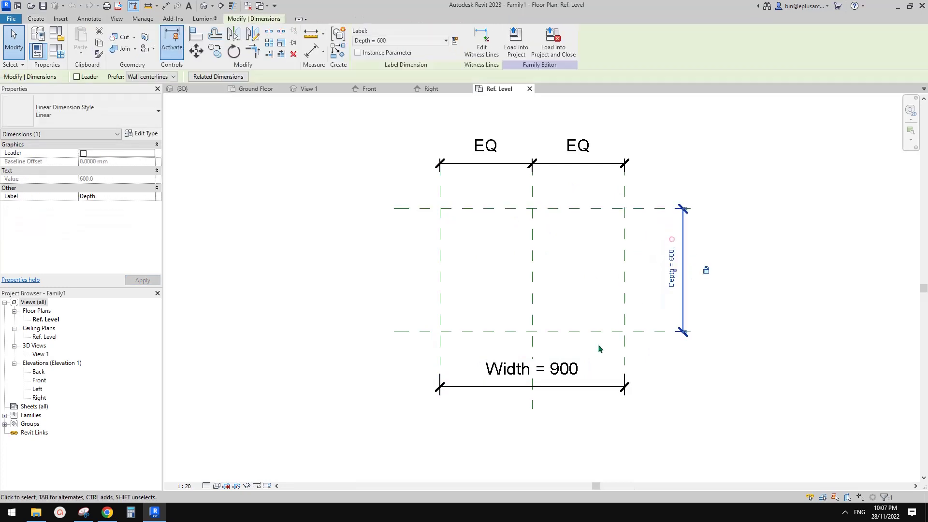
left_click(567, 374, "ctrl")
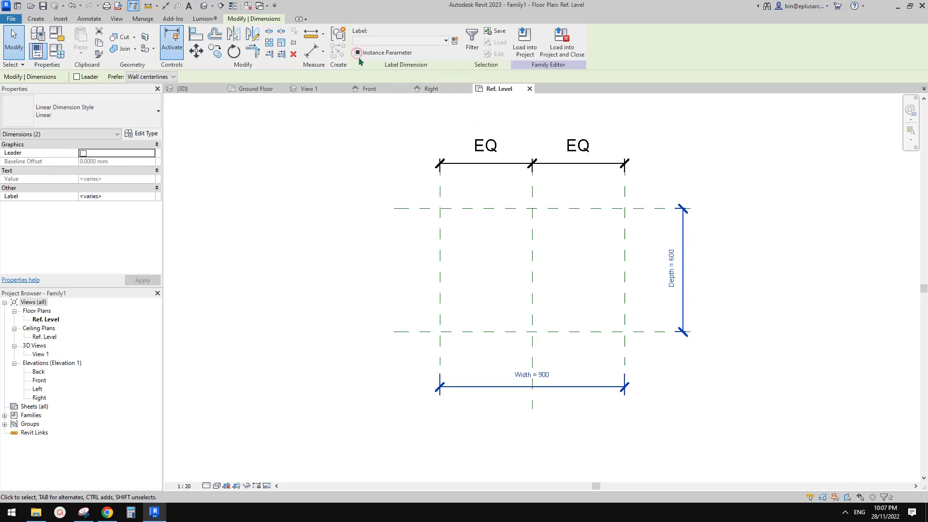
left_click(699, 251)
left_click(686, 265)
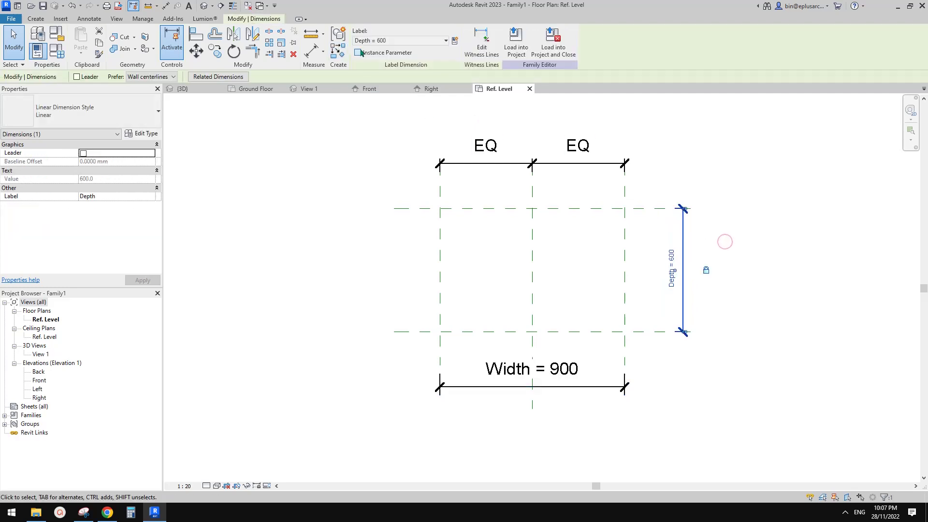
left_click(489, 271)
left_click(554, 379)
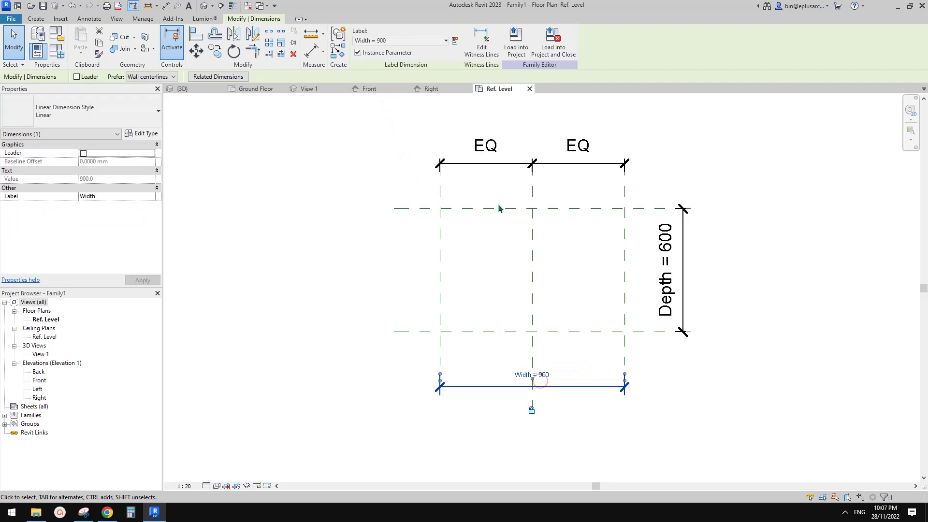
left_click(643, 276)
Start an extrusion, sketch a 900 by 600 rectangle on the outer reference planes, and lock all four sides to them.
middle_click_drag(597, 284, 595, 287)
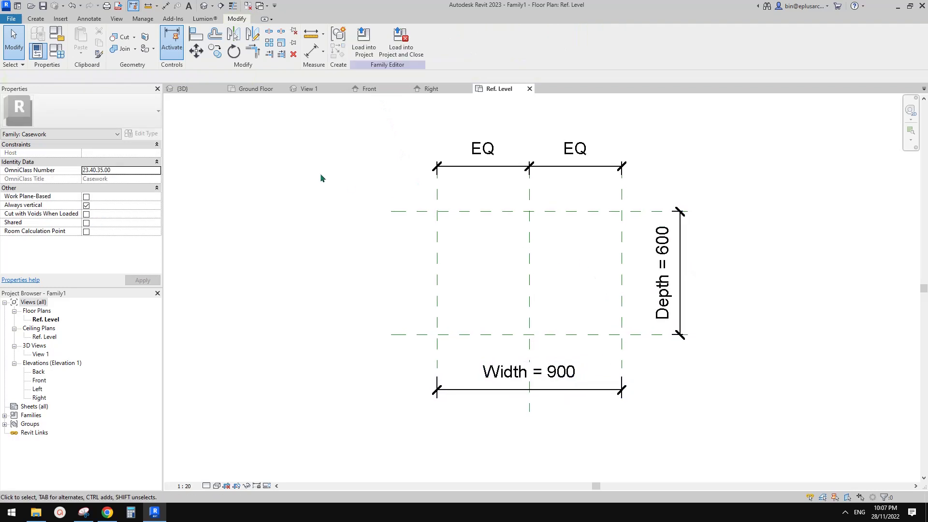
left_click(39, 19)
left_click(82, 42)
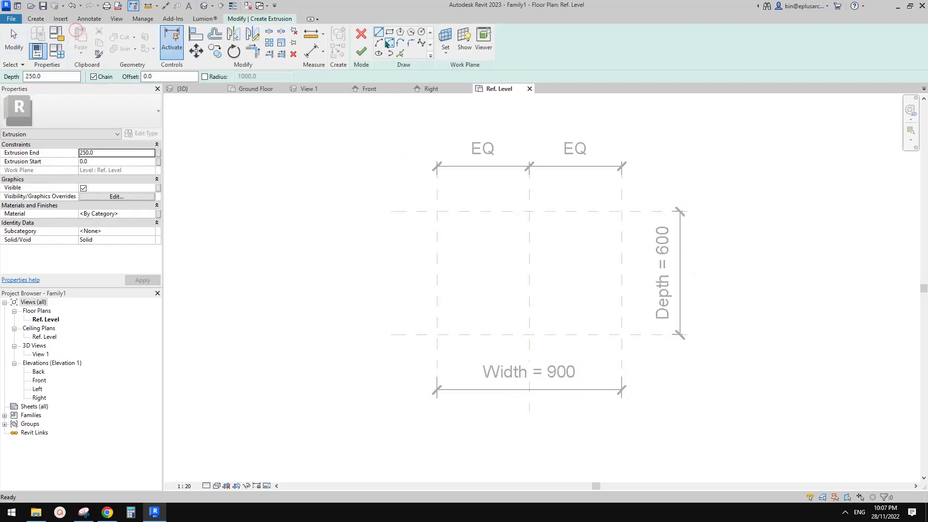
left_click(437, 211)
left_click(622, 334)
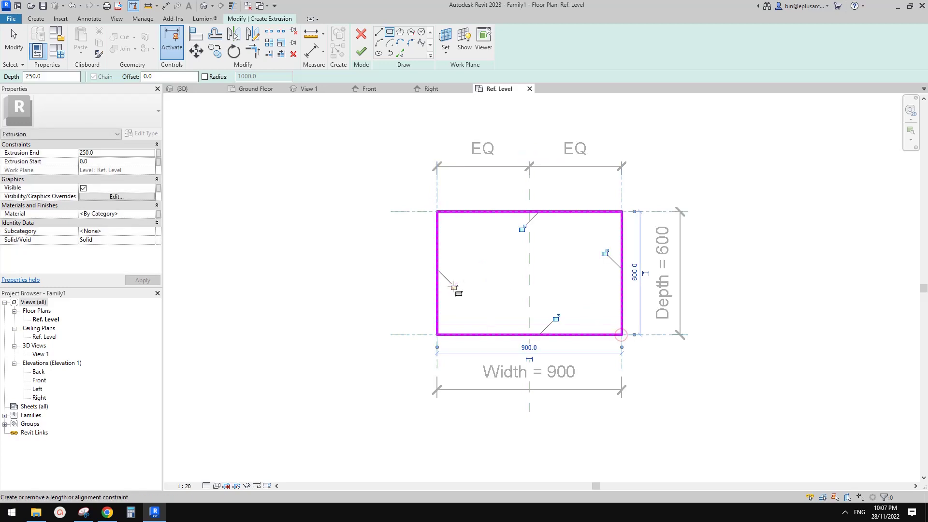
left_click(522, 230)
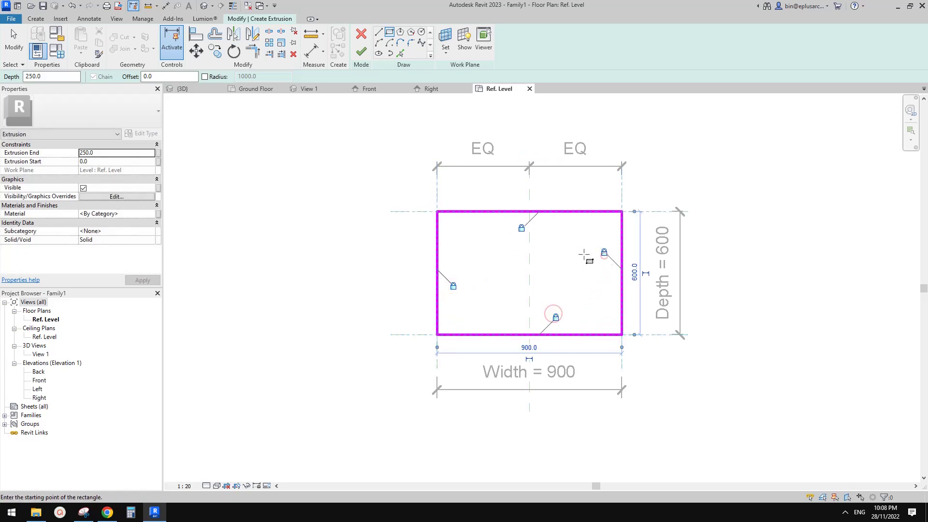
Set the extrusion end to 900 and finish the extrusion.
middle_click_drag(485, 242, 487, 246)
left_click(113, 156)
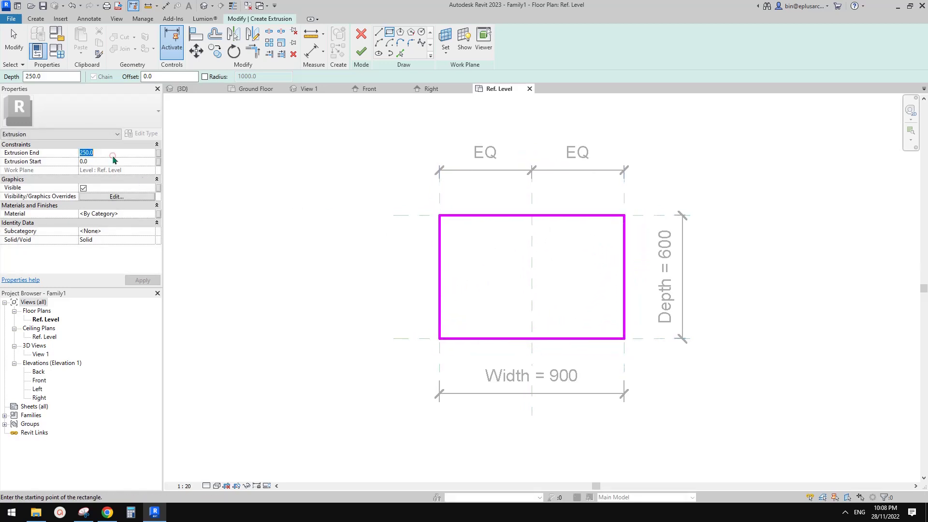
left_click(361, 51)
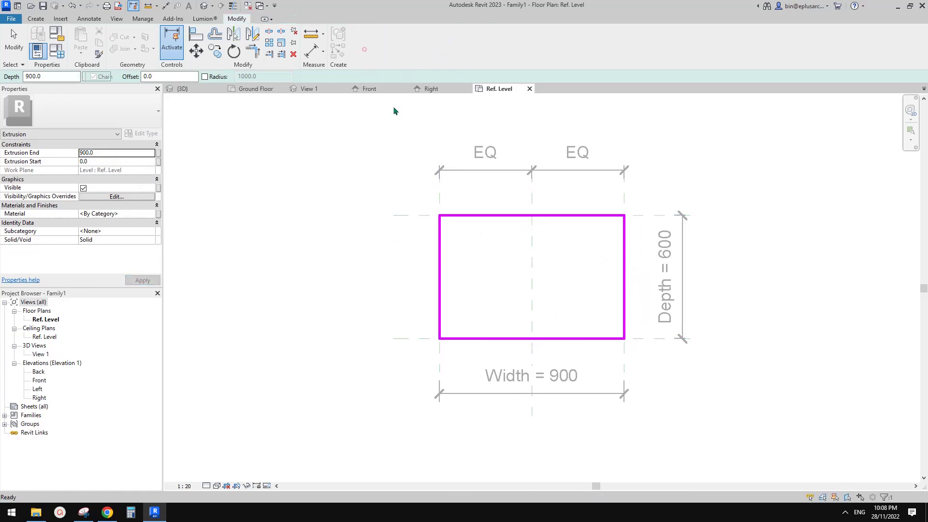
left_click(415, 119)
Check the box in 3D, load the family into Project1, and place one instance above the uppermost casework in the Ground Floor plan.
left_click(226, 8)
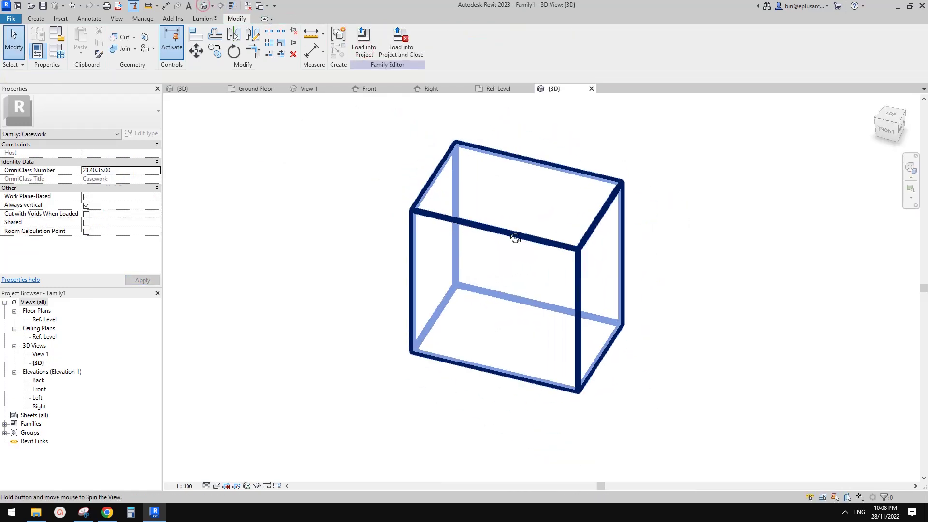
middle_click_drag(514, 237, 533, 253, "shift")
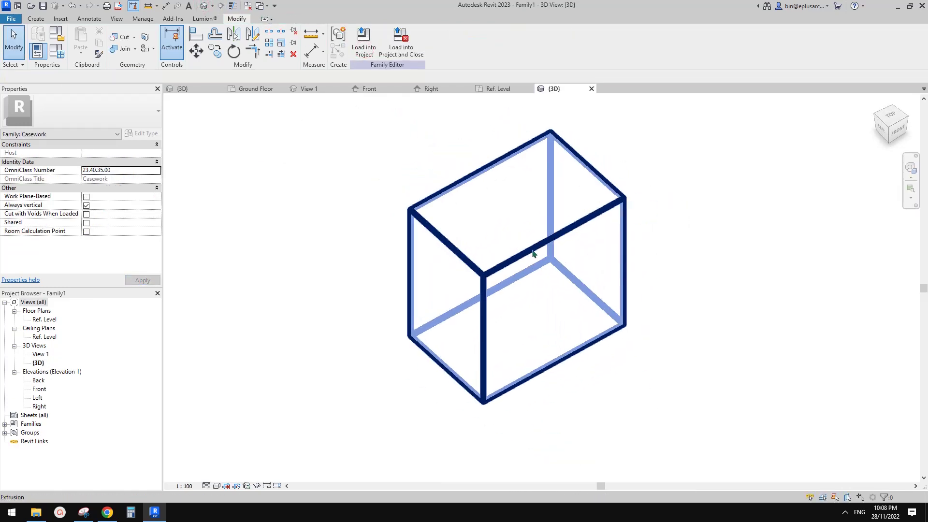
left_click(364, 43)
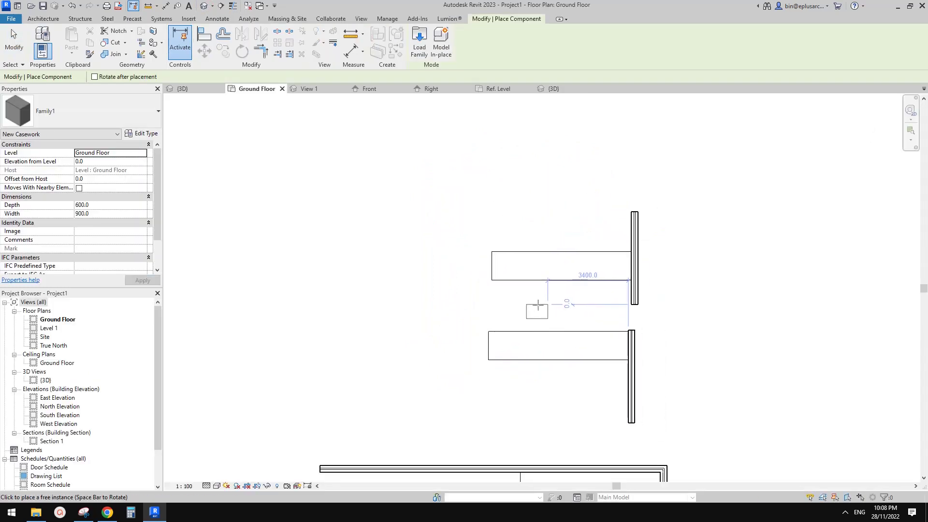
scroll(537, 304, "up", 2)
key("Escape")
key("Escape")
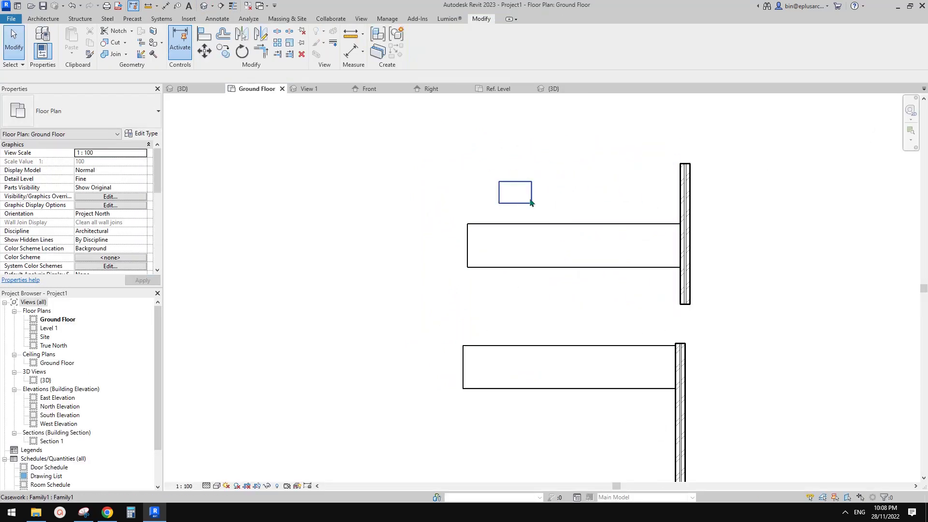
Stretch the placed Family1 casework instance to a width of 1430 with its end shape handle.
left_click(531, 203)
middle_click_drag(523, 218, 541, 237)
scroll(537, 213, "up", 2)
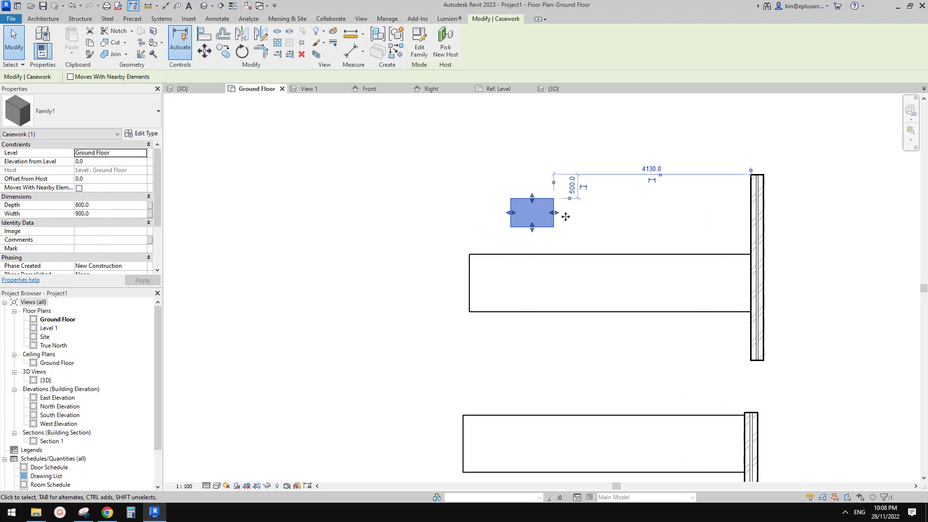
middle_click_drag(565, 217, 563, 238)
scroll(562, 238, "up", 1)
left_click_drag(551, 232, 578, 233)
key("Escape")
middle_click_drag(610, 242, 637, 259)
key("a")
key("l")
key("Escape")
left_click_drag(556, 239, 584, 228)
middle_click_drag(601, 233, 603, 234)
Try stretching the Family1 casework to the wall by aligning its end shape handle with the wall's near face, and undo it.
key("a")
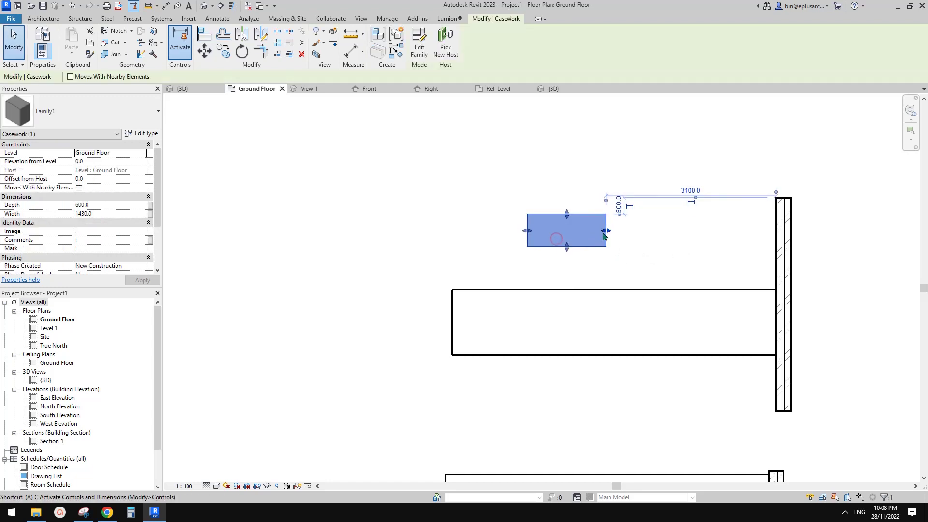
key("a")
key("l")
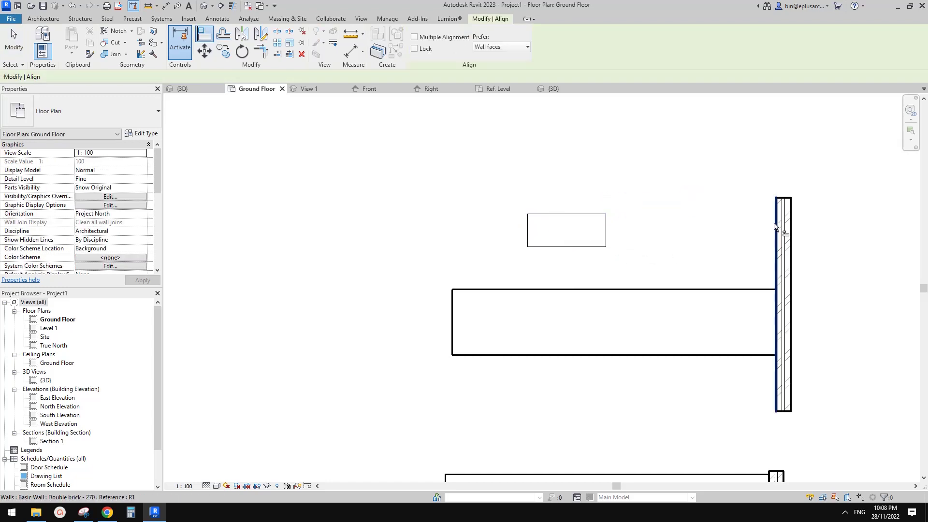
left_click(775, 223)
left_click(608, 238)
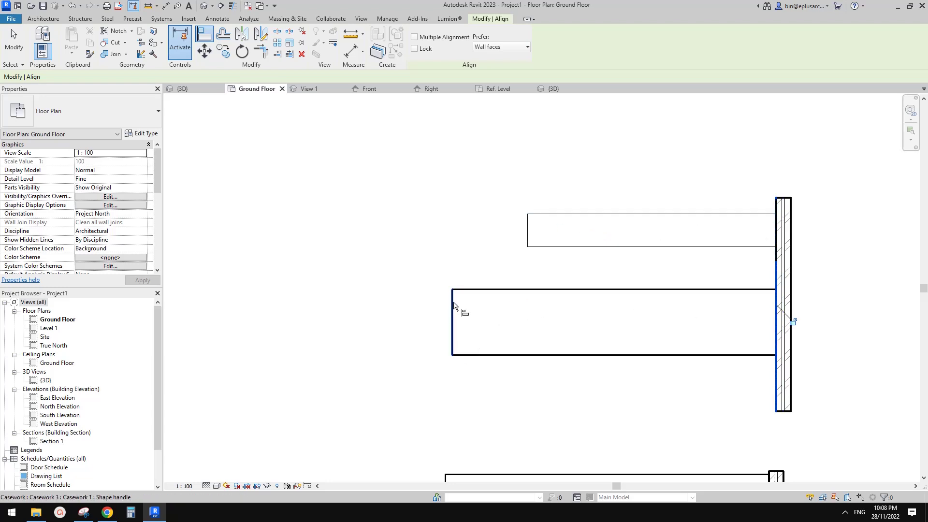
middle_click_drag(629, 283, 630, 286)
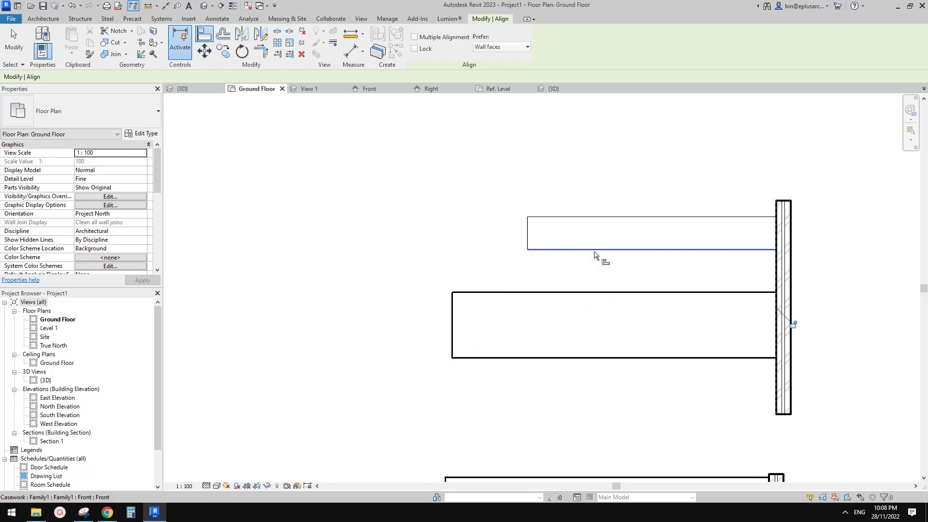
middle_click_drag(580, 233, 583, 235)
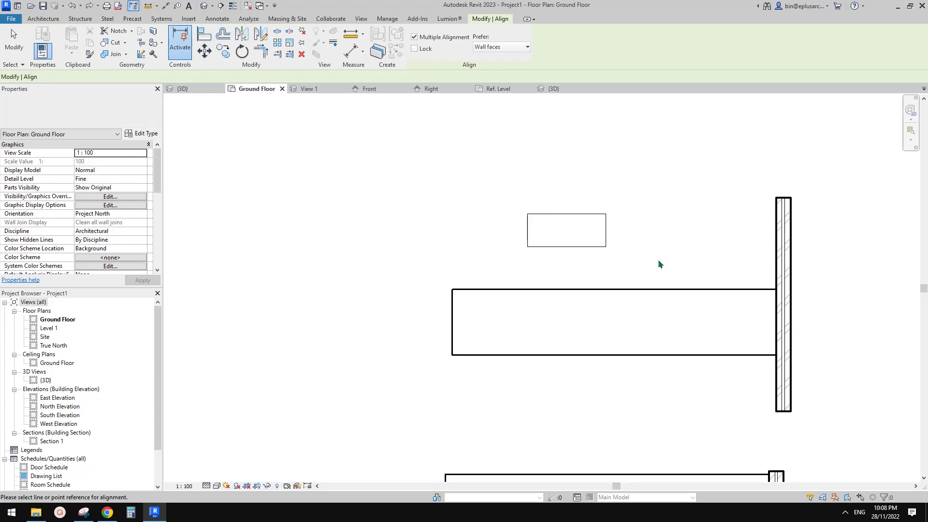
Try moving the whole Family1 casework against the wall by aligning its end reference with the wall's near face, and undo it.
scroll(709, 257, "up", 1)
left_click(785, 237)
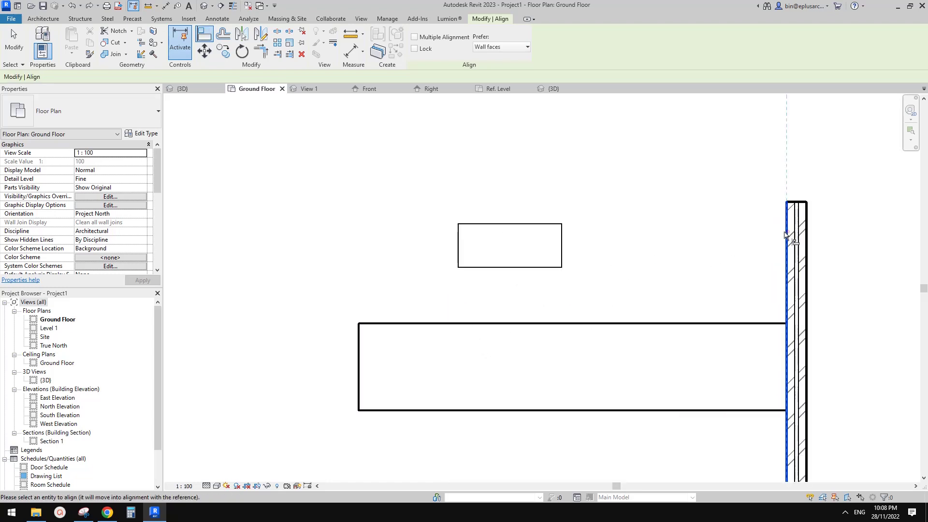
left_click(562, 227)
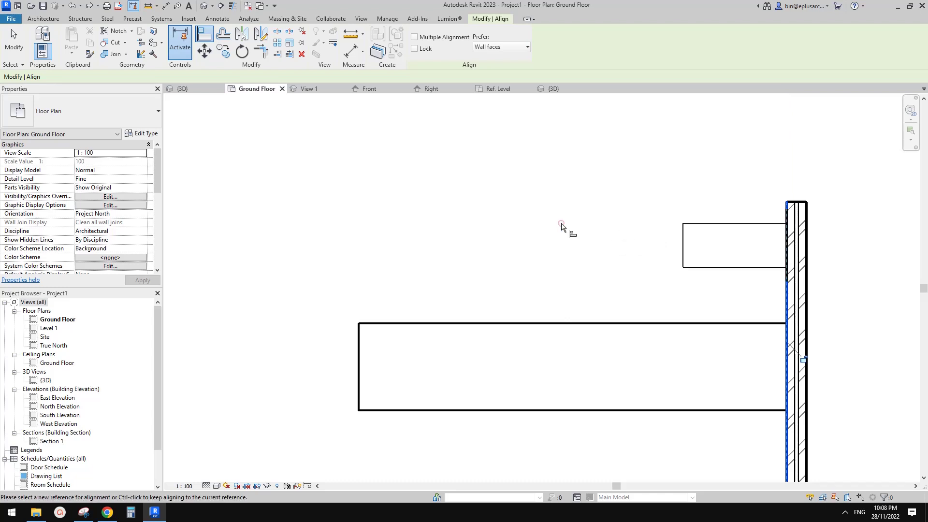
key("ctrl+z")
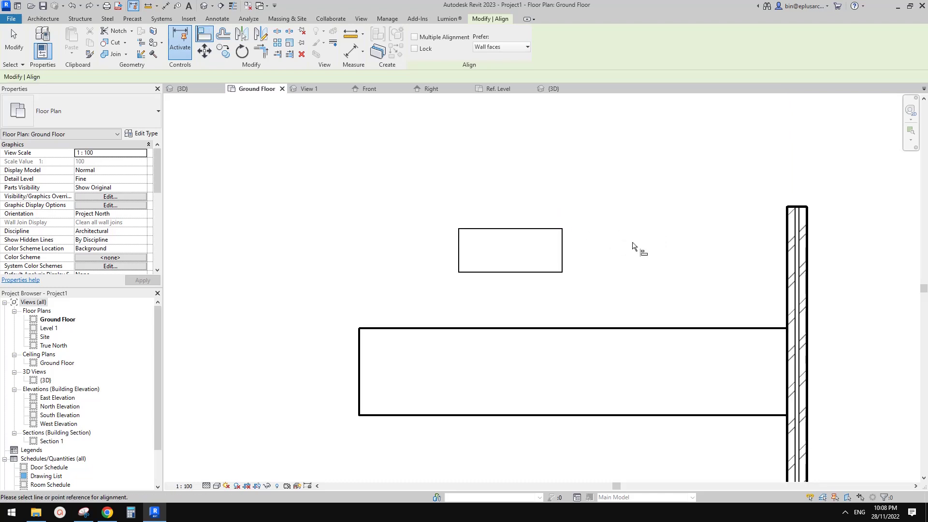
Try stretching the Family1 casework to the wall by aligning its wall-side shape handle with the wall's near face, and undo it.
left_click(785, 234)
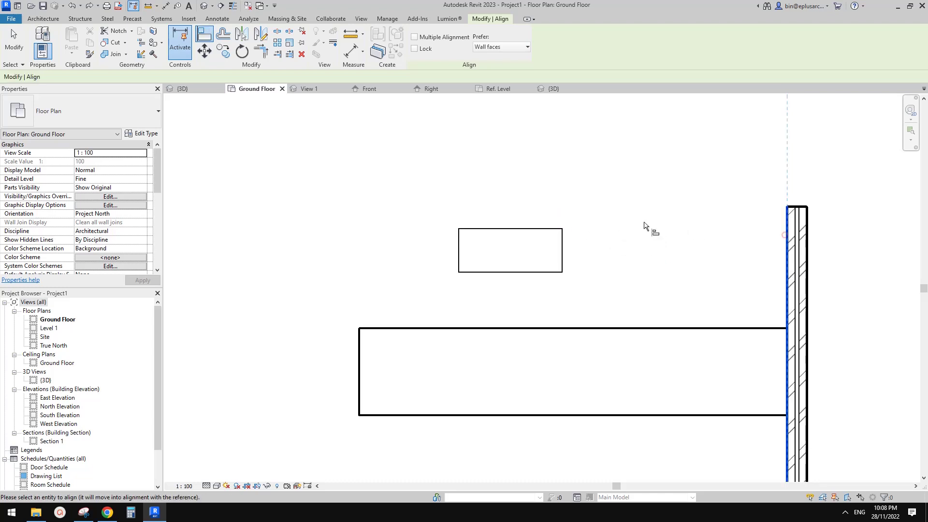
left_click(562, 250)
key("ctrl+z")
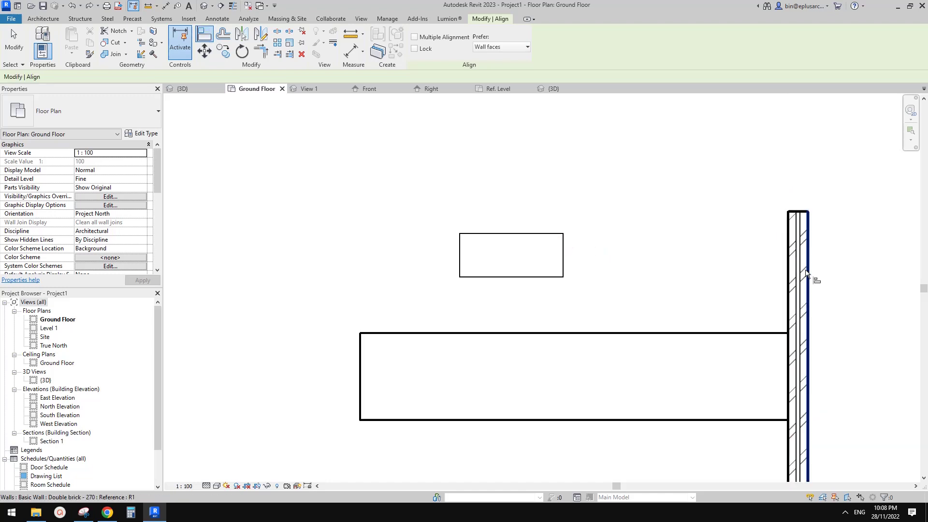
key("Escape")
key("a")
key("l")
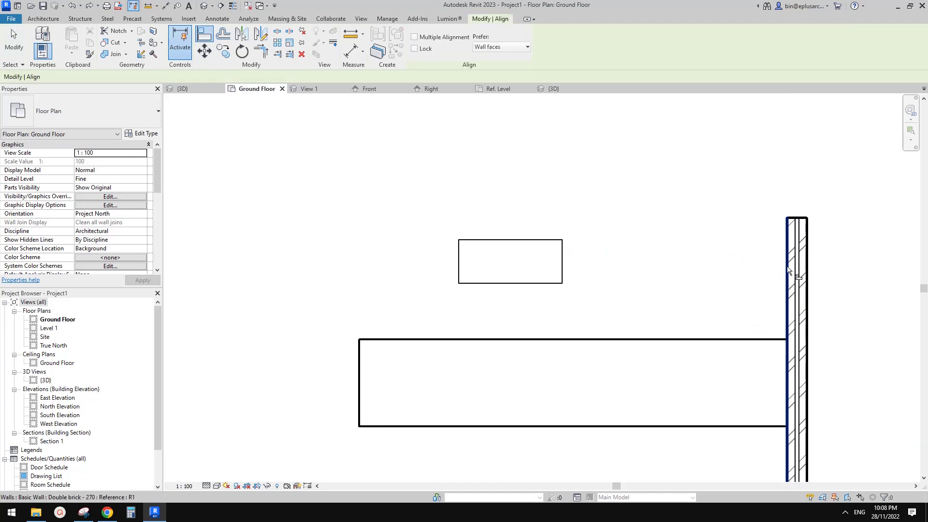
left_click(786, 265)
left_click(562, 261)
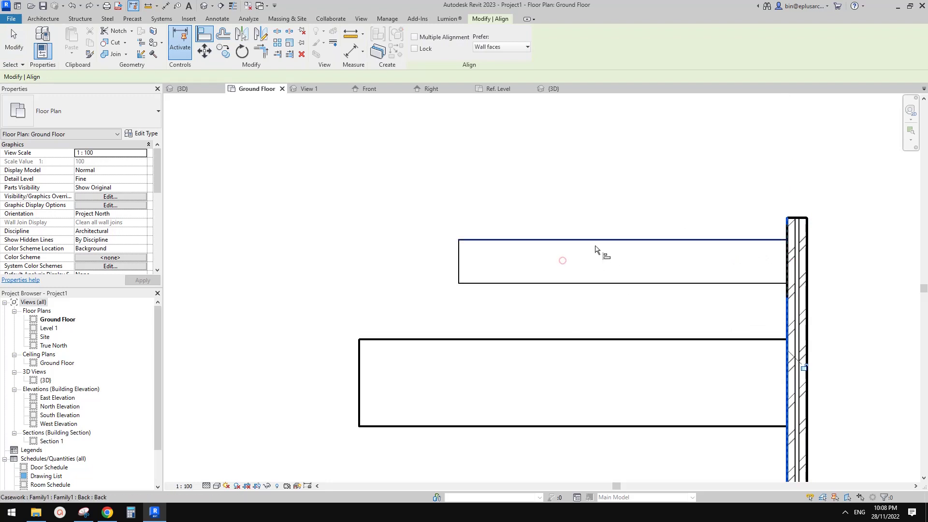
key("ctrl+z")
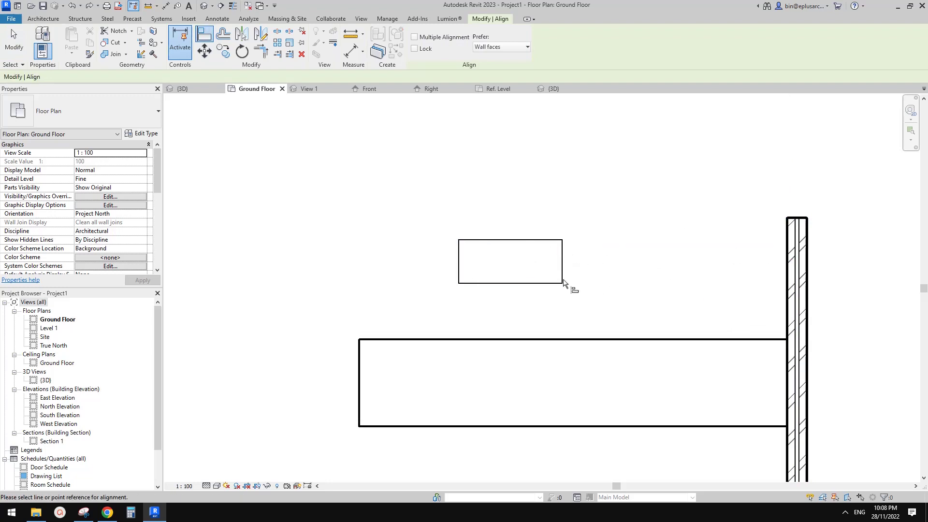
Try moving the whole Family1 casework against the wall by aligning its wall-side end reference with the near face, and undo it.
middle_click_drag(545, 282, 594, 301)
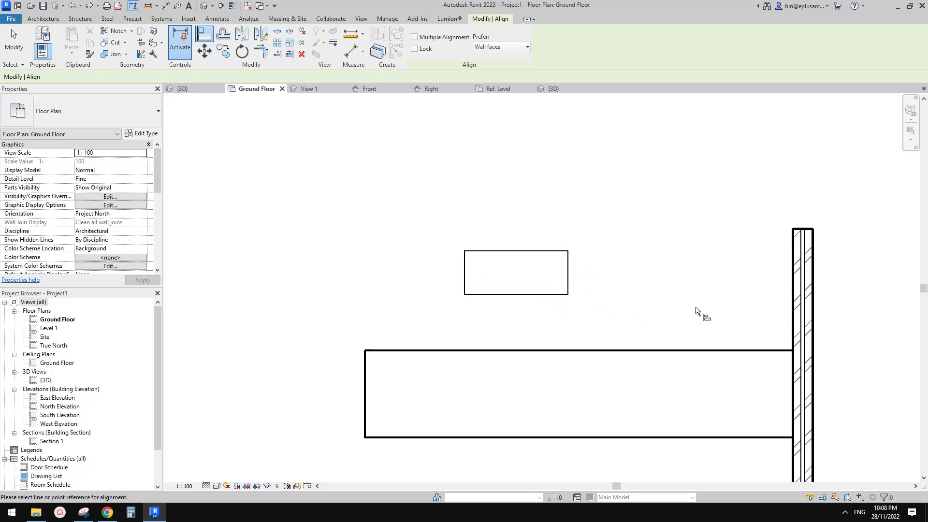
left_click(797, 264)
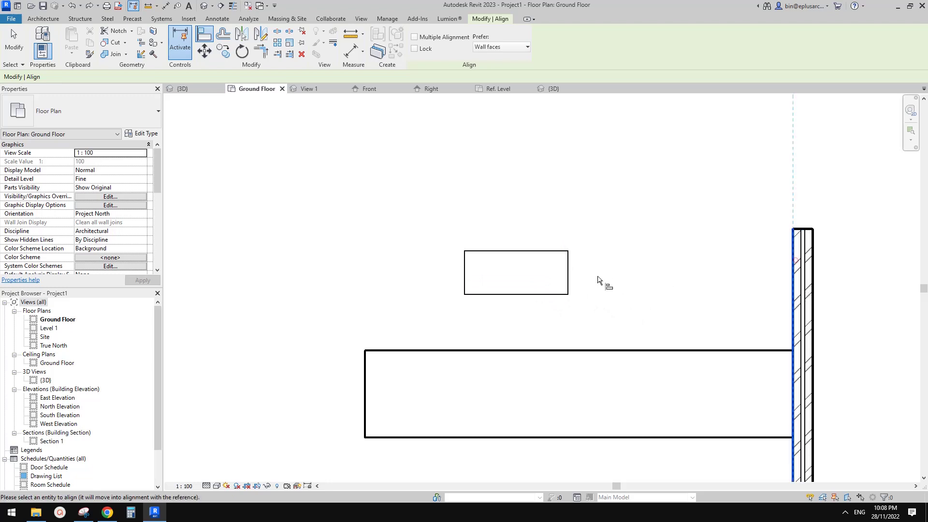
left_click(569, 275)
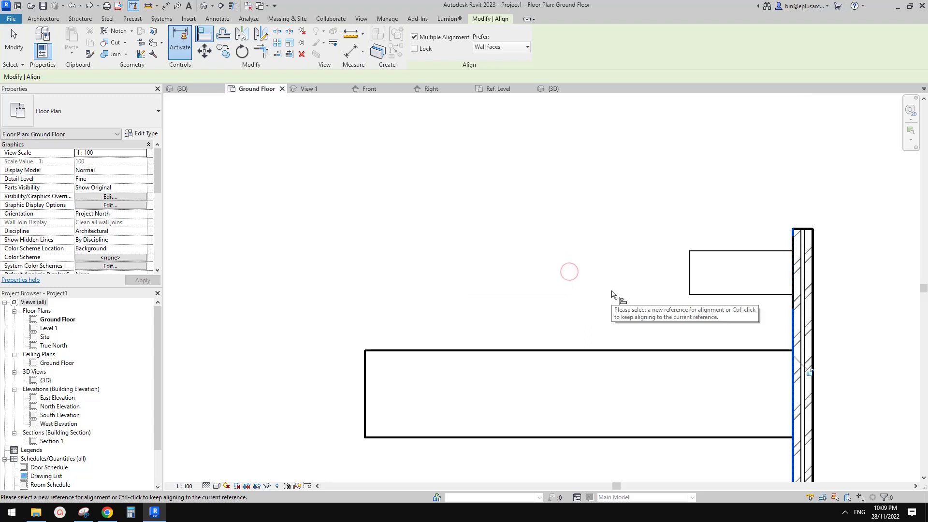
key("ctrl+z")
left_click(794, 265)
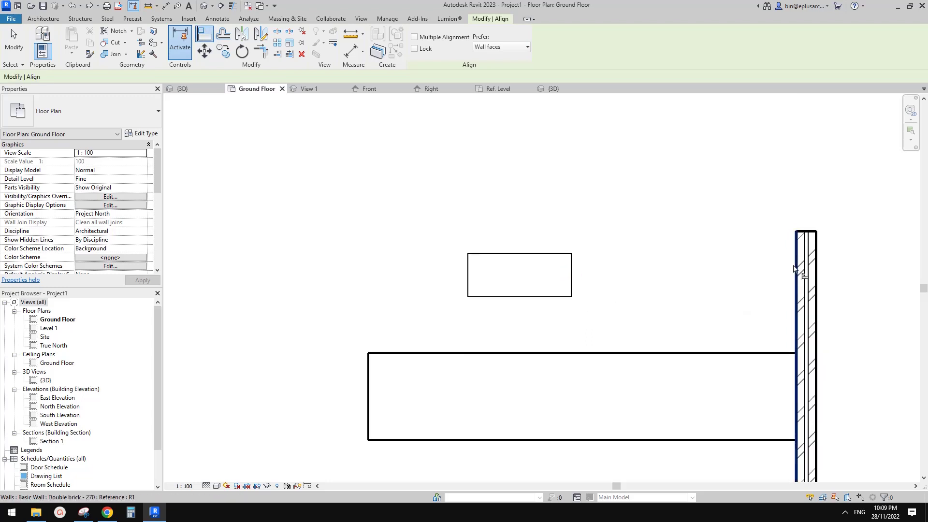
left_click(572, 253)
key("ctrl+z")
Try stretching the Family1 casework to the wall once more with Align on its end shape handle, undo it, and leave the command.
middle_click_drag(695, 281, 688, 312)
key("a")
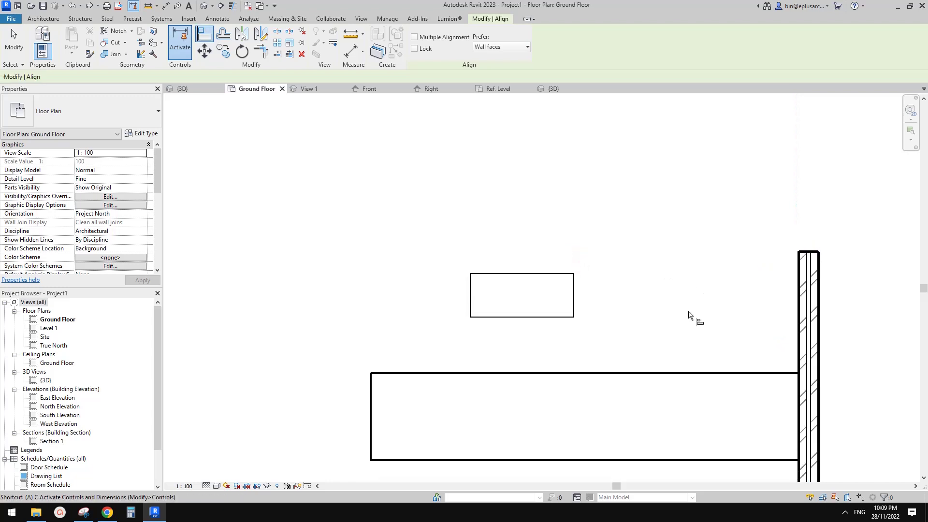
left_click(798, 309)
left_click(574, 292)
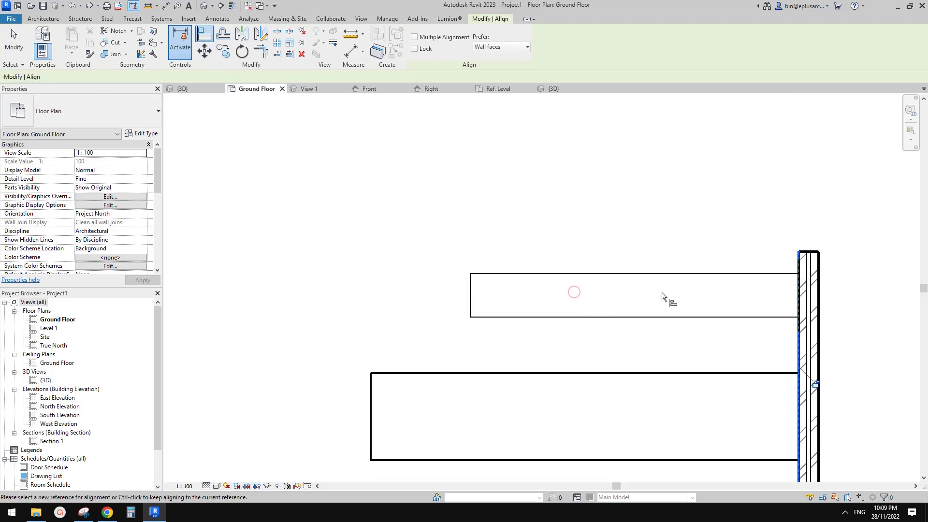
key("ctrl+z")
scroll(569, 309, "down", 2)
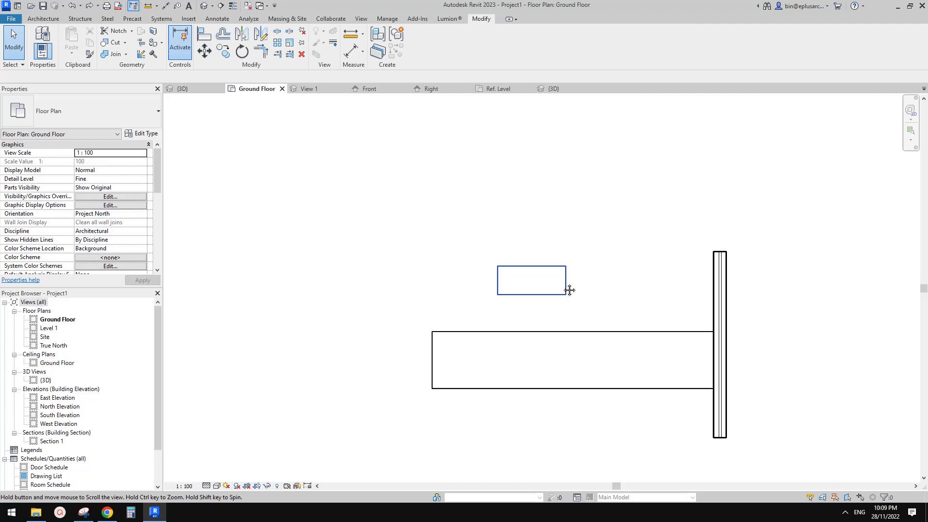
key("Escape")
In the default 3D view, try aligning the Family1 casework's end reference with the wall's inner face, and undo it.
left_click(203, 6)
middle_click_drag(467, 240, 396, 281, "shift")
scroll(518, 261, "up", 2)
key("a")
key("l")
left_click(354, 284)
scroll(396, 319, "up", 3)
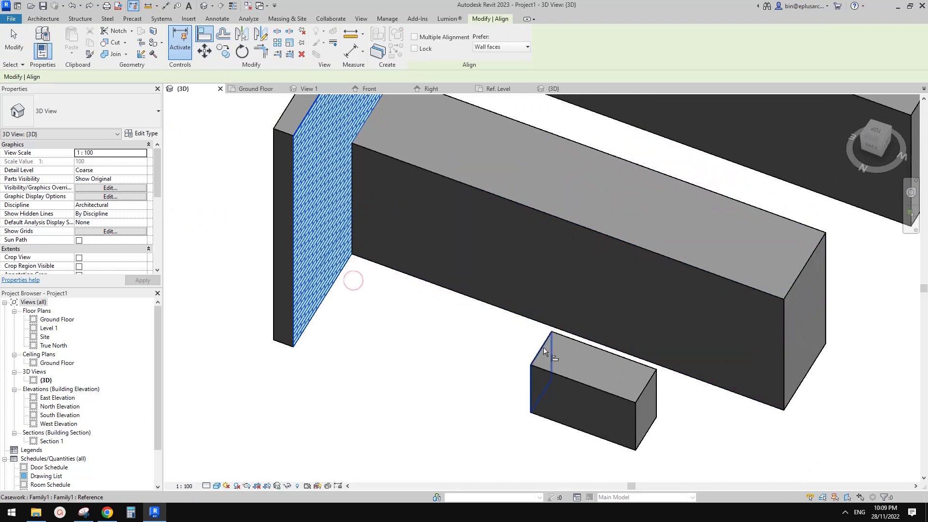
left_click(543, 347)
scroll(544, 351, "down", 5)
scroll(432, 294, "up", 3)
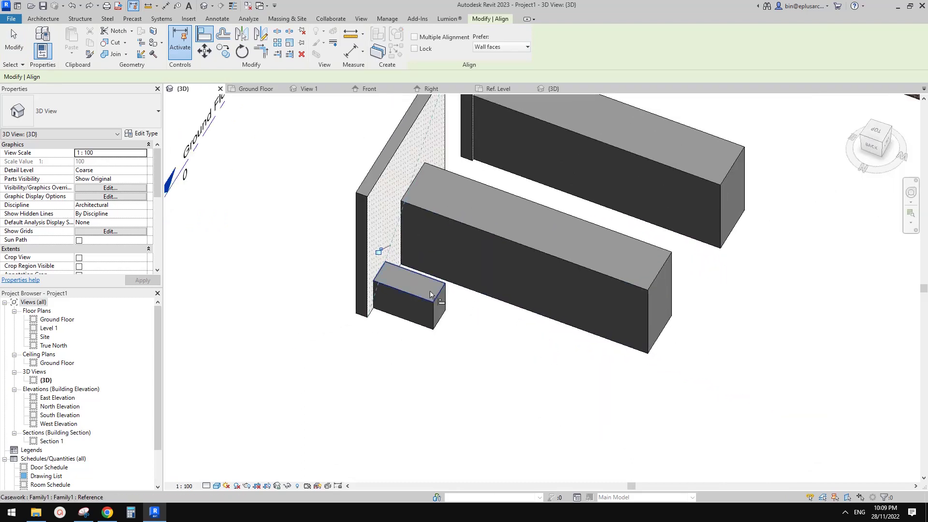
key("ctrl+z")
scroll(463, 307, "up", 2)
key("Escape")
Repeat the Align attempt in 3D on the Family1 casework's wall-facing end from another viewing angle, undo it, and leave the command.
middle_click_drag(582, 336, 586, 342)
key("a")
key("l")
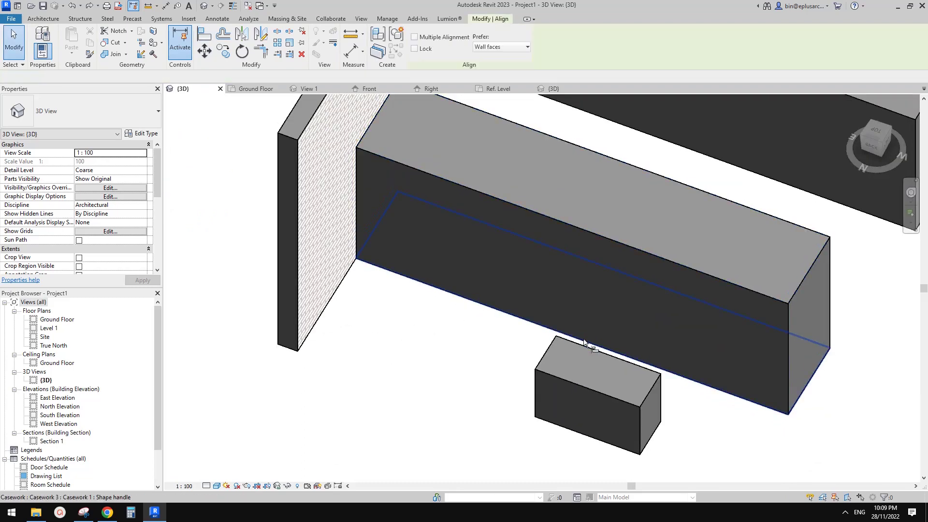
mouse_move(328, 300)
middle_mouse_down()
mouse_move(450, 325)
mouse_move(336, 288)
middle_mouse_up()
scroll(728, 251, "up", 2)
middle_click_drag(731, 253, 504, 290, "shift")
scroll(580, 291, "up", 2)
key("ctrl+z")
key("a")
scroll(362, 249, "down", 3)
left_click(368, 259)
middle_click_drag(368, 259, 576, 242, "shift")
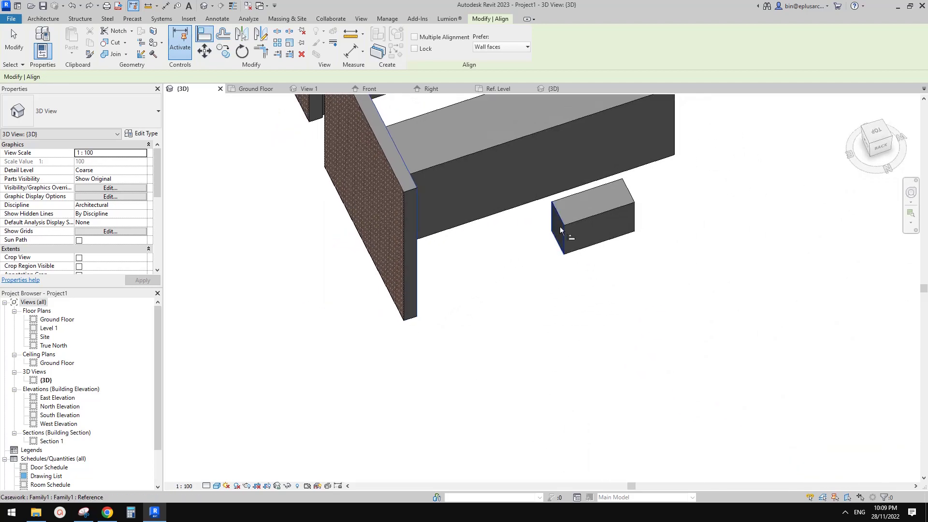
left_click(560, 228)
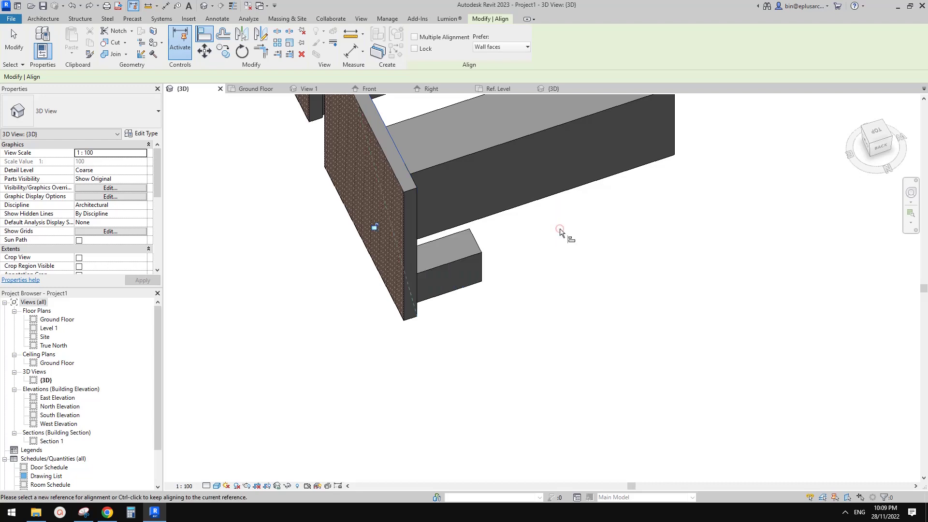
key("ctrl+z")
key("Escape")
Examine the Family1 casework's instance properties and its placement beside the wall in the 3D view.
middle_click_drag(557, 245, 485, 346, "shift")
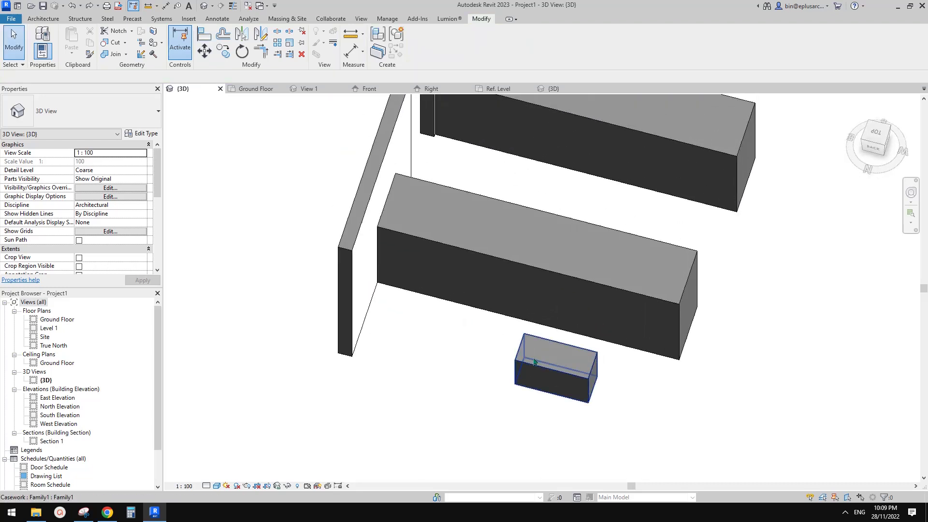
left_click(565, 364)
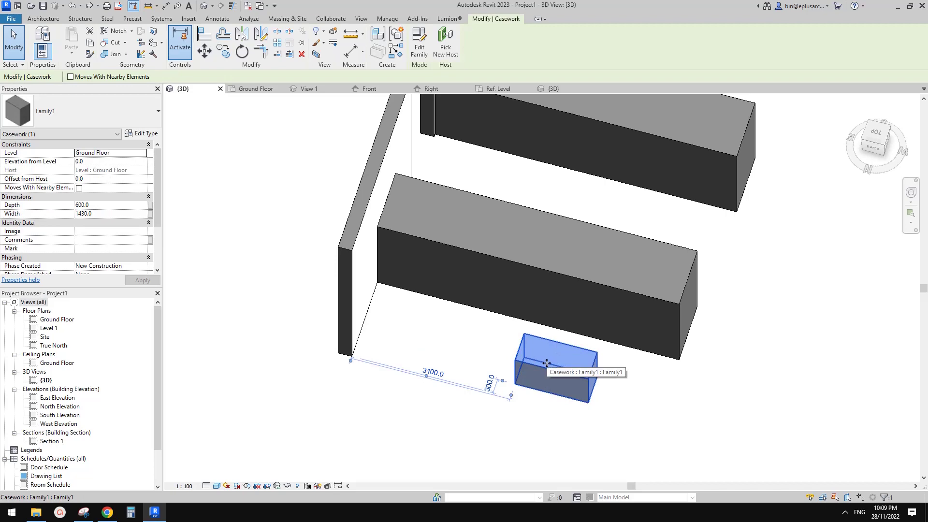
key("Escape")
scroll(547, 363, "down", 3)
mouse_move(573, 338)
middle_mouse_down("shift")
mouse_move(413, 321)
mouse_move(572, 356)
mouse_move(571, 371)
mouse_move(578, 347)
middle_mouse_up("shift")
scroll(498, 338, "up", 1)
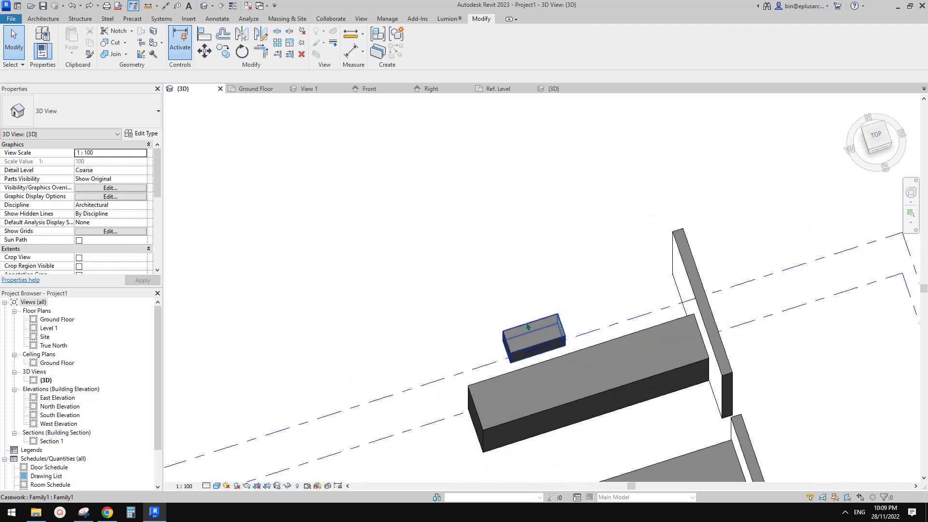
middle_click_drag(466, 291, 458, 305)
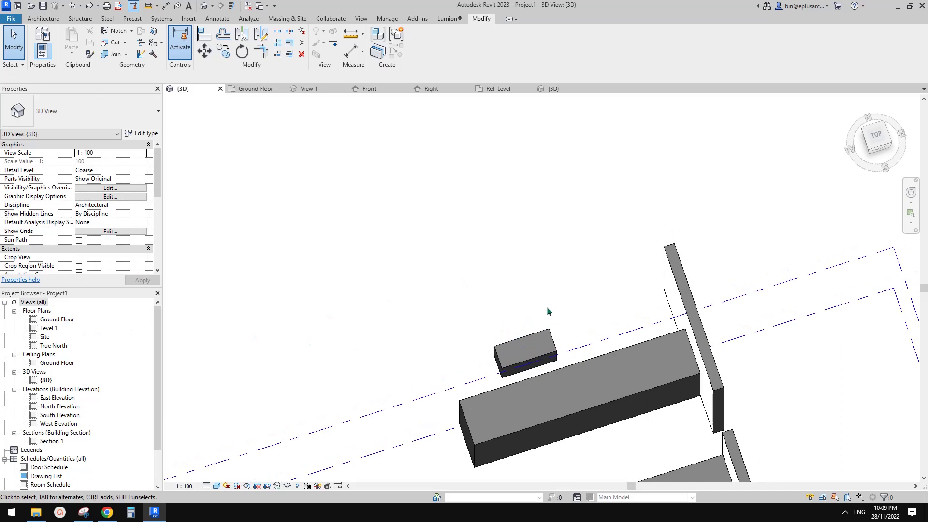
middle_click_drag(547, 299, 542, 309)
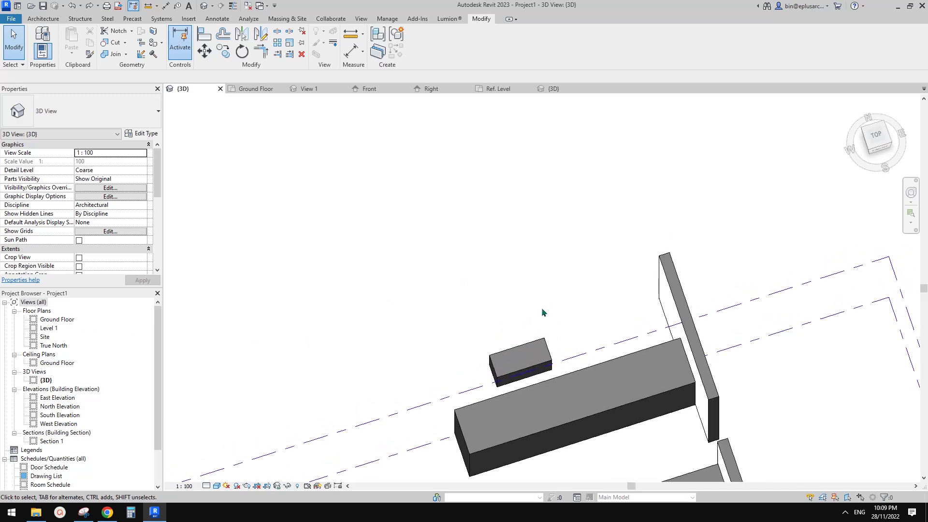
middle_click_drag(548, 309, 539, 321)
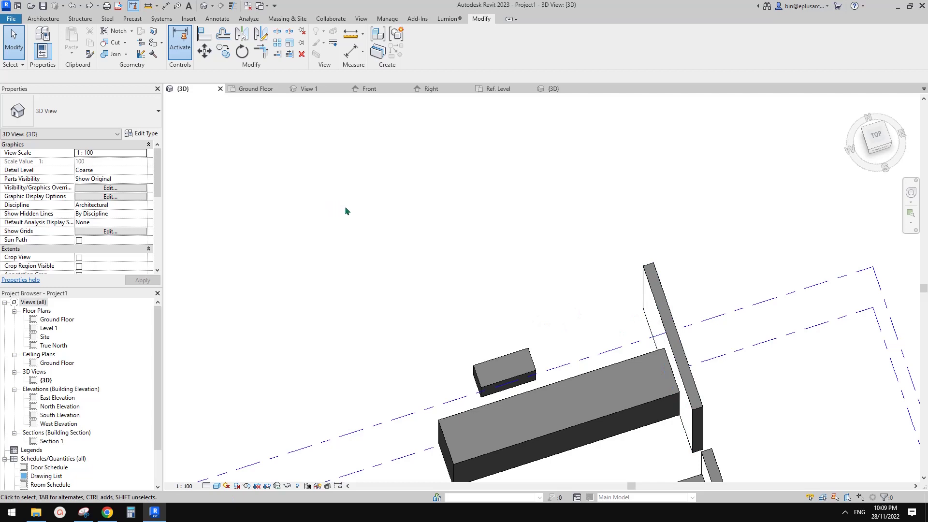
middle_click_drag(344, 206, 404, 242)
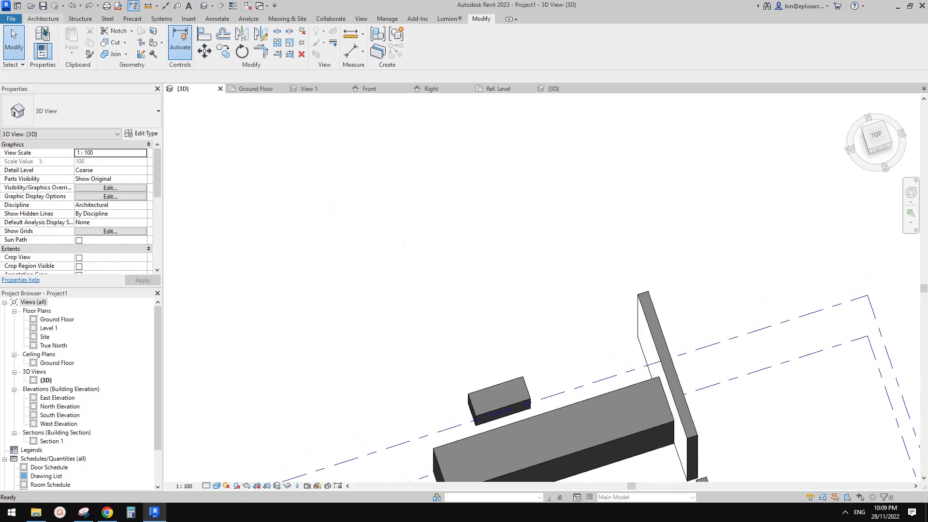
left_click(11, 19)
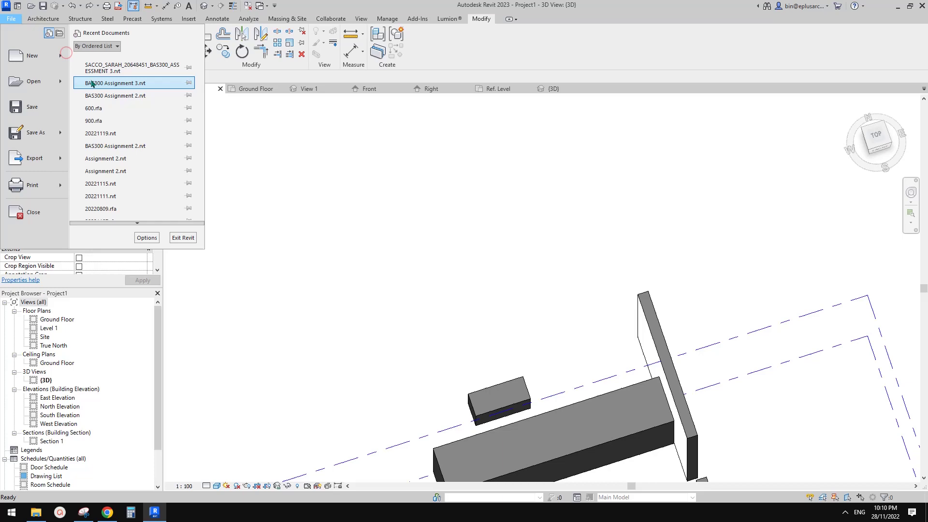
left_click(60, 54)
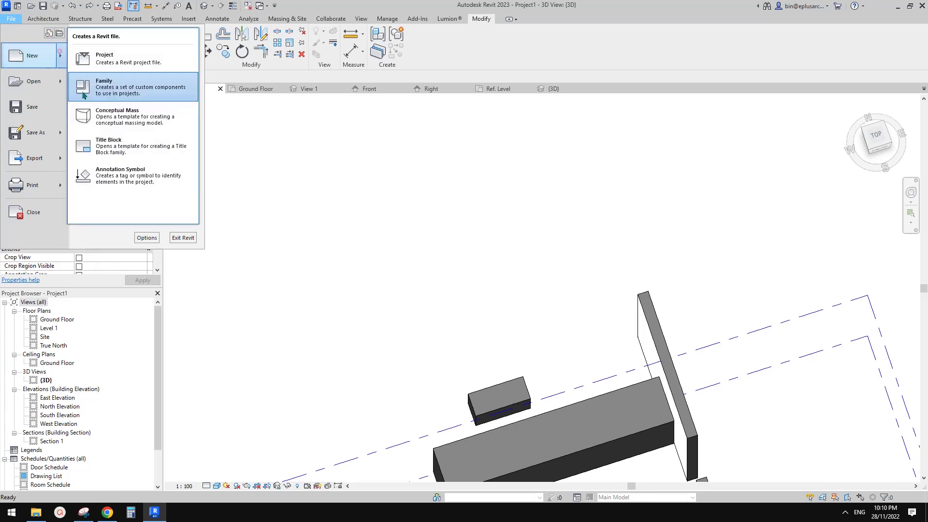
left_click(115, 90)
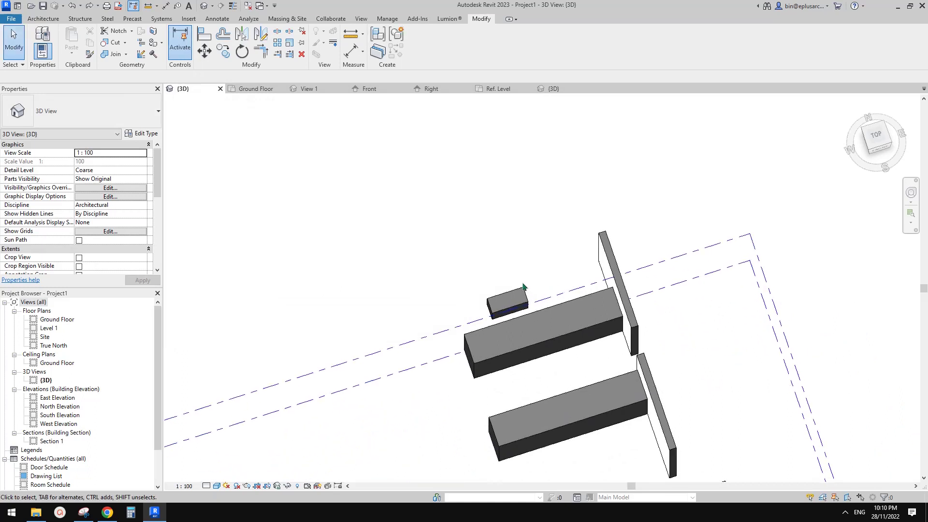
Open the placed Family1 casework for editing and delete its left and right reference planes in the Ref. Level plan.
left_click(508, 302)
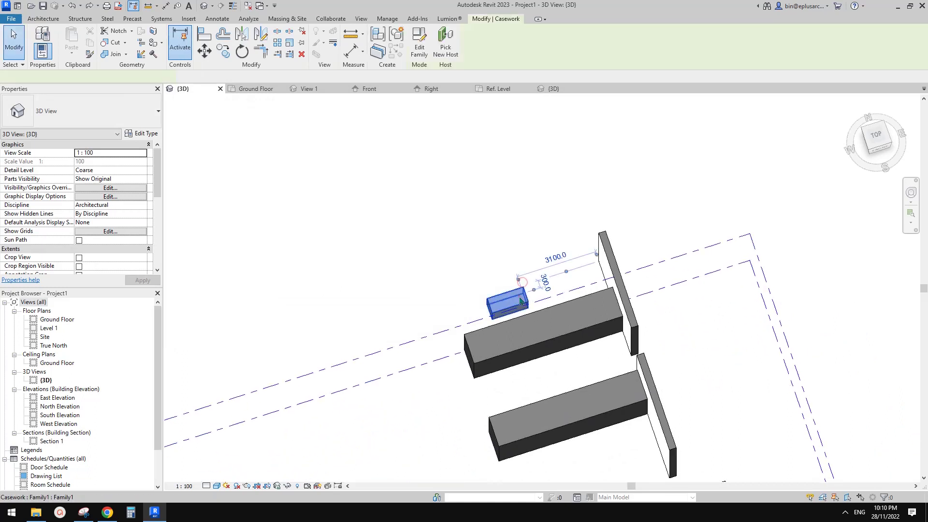
left_click(420, 43)
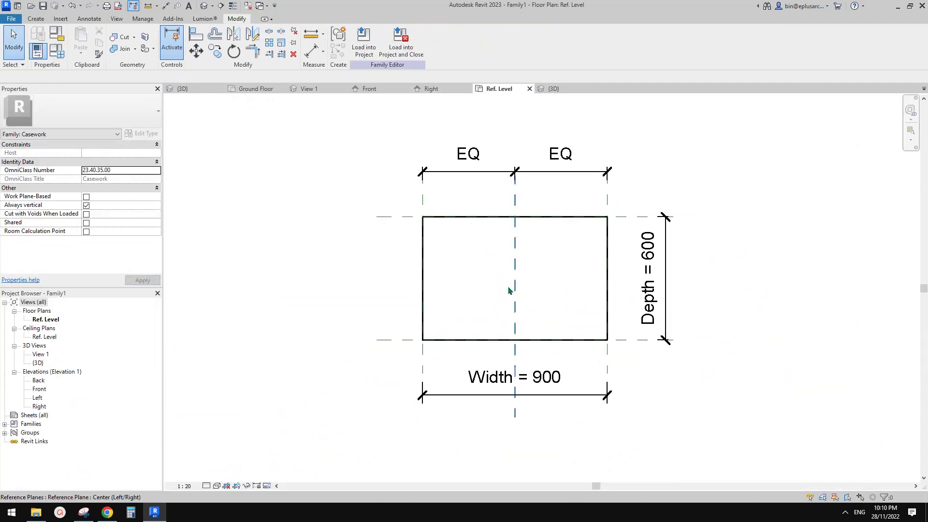
middle_click_drag(505, 277, 492, 285)
left_click(594, 370)
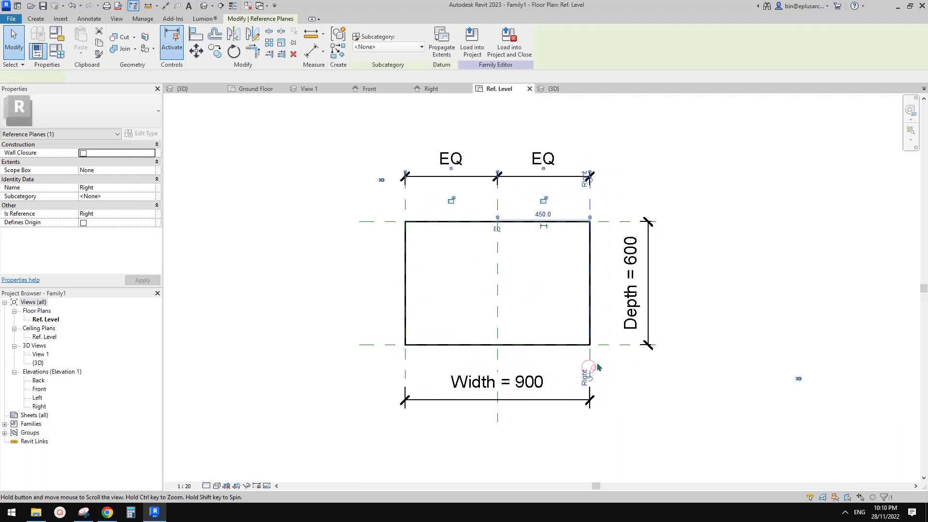
key("Delete")
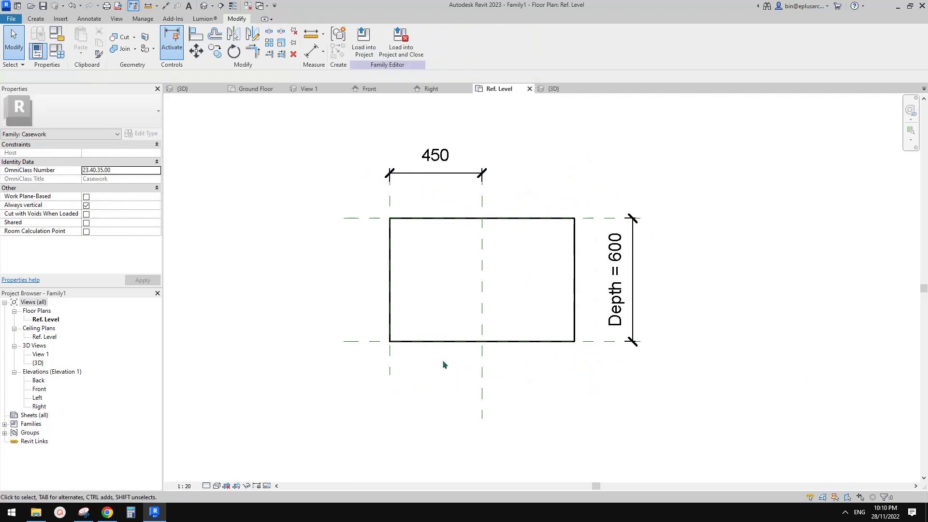
left_click(391, 363)
key("Delete")
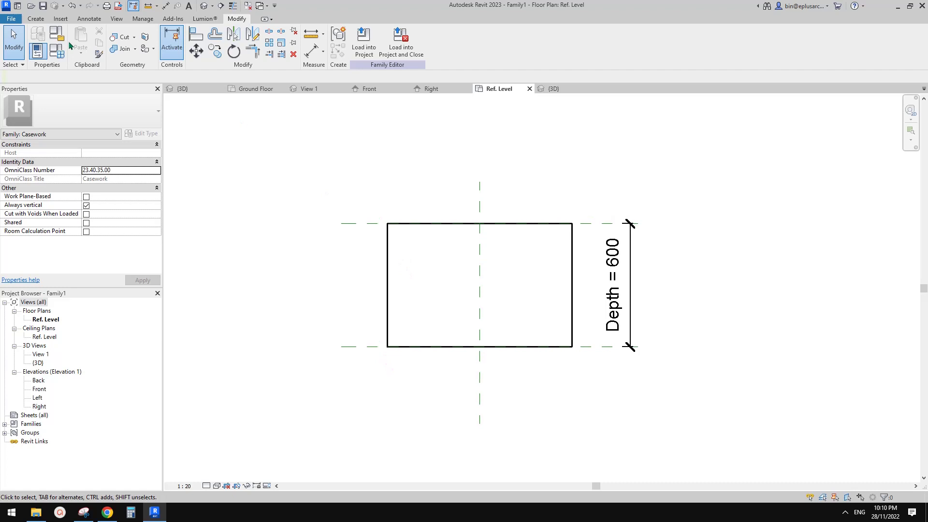
Draw two vertical reference lines about 740 mm long, just outside the box's left and right edges.
left_click(35, 18)
left_click(517, 38)
left_click(558, 207)
left_click(380, 207)
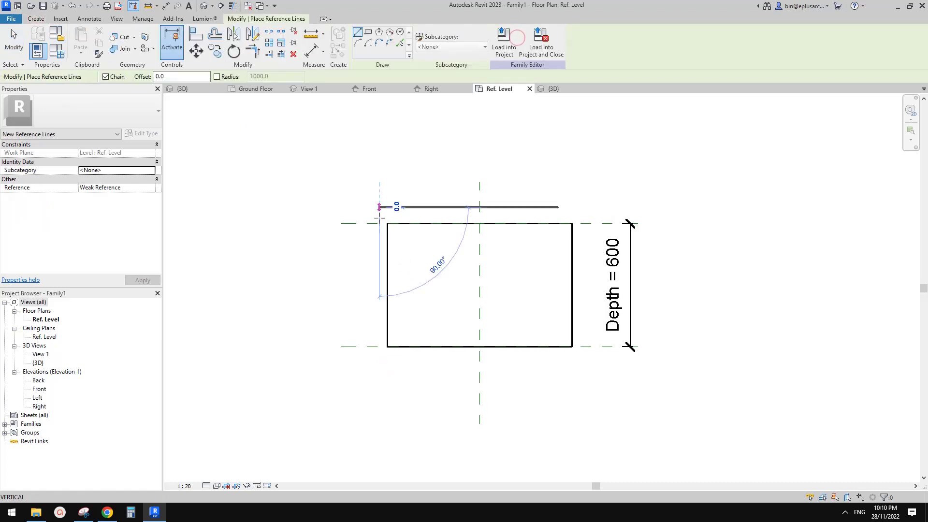
left_click(380, 355)
left_click(580, 359)
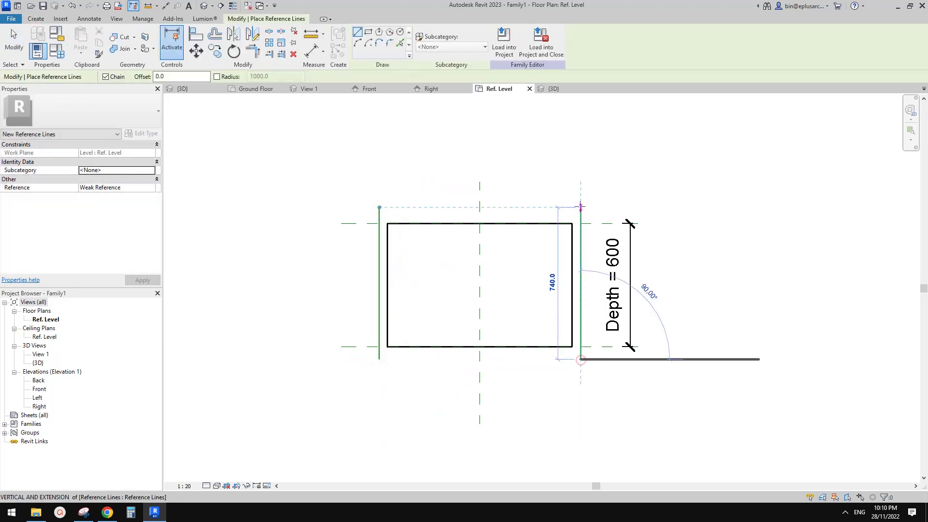
left_click(581, 206)
Dimension the two vertical reference lines and the centre reference plane in one string above the box, and make the segments equal.
key("d")
key("i")
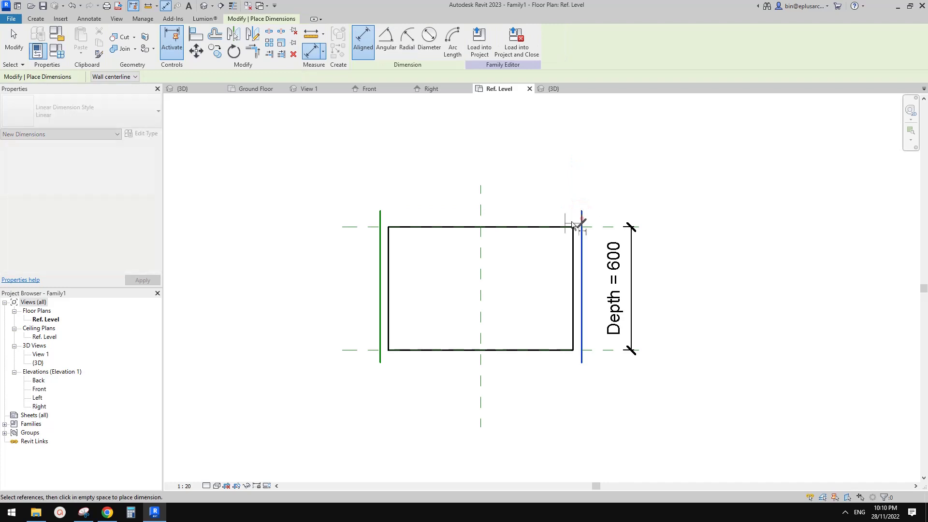
left_click(580, 213)
left_click(480, 218)
left_click(380, 215)
left_click(424, 170)
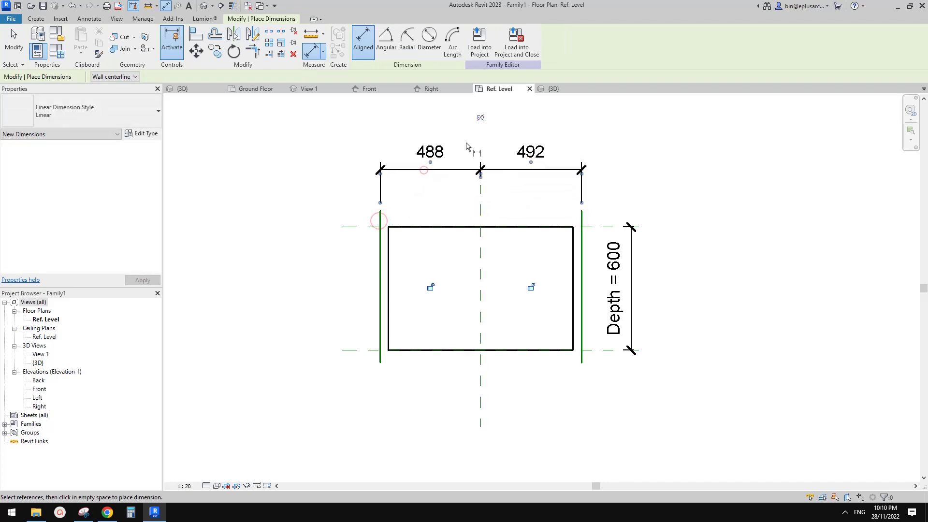
left_click(477, 117)
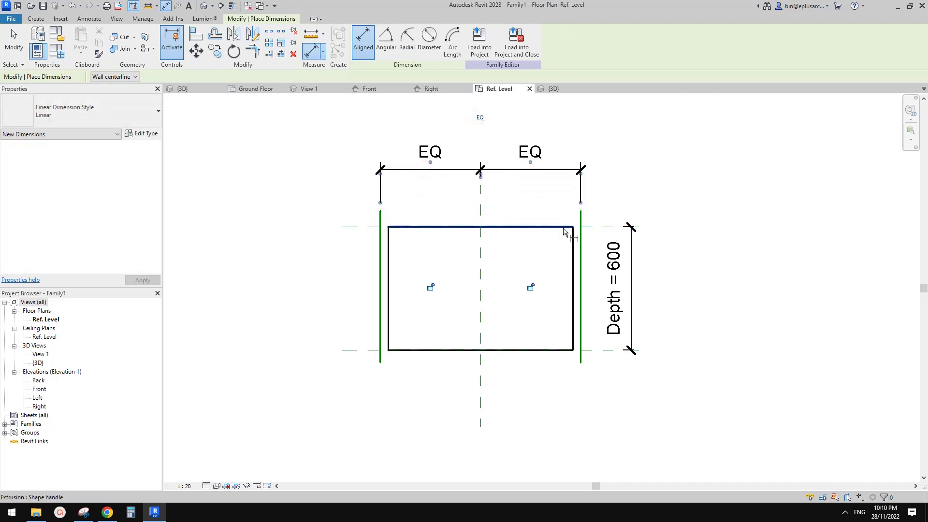
middle_click_drag(418, 216, 413, 255)
key("Escape")
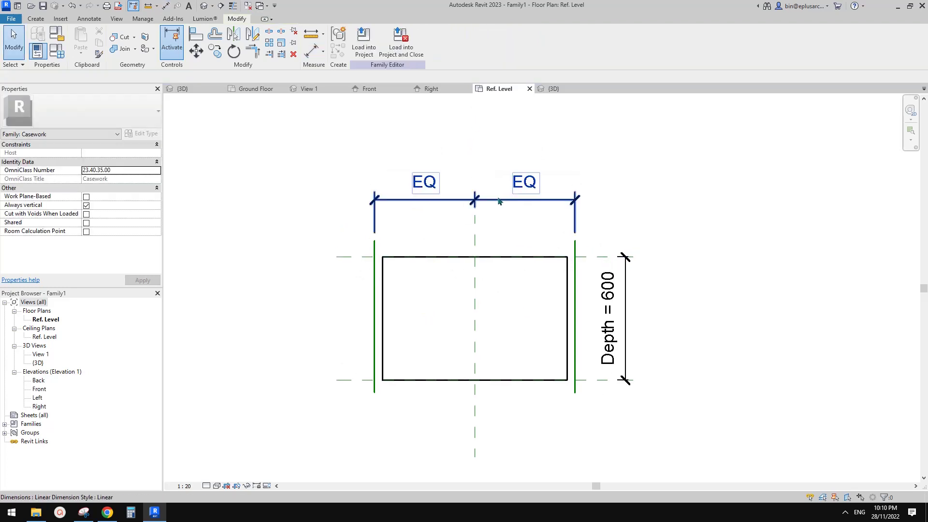
left_click(499, 198)
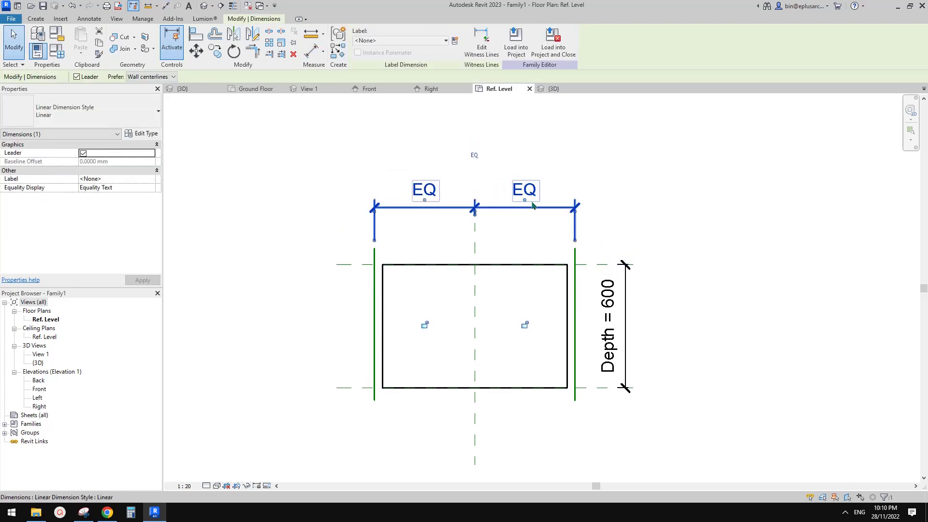
key("Escape")
Dimension the overall distance between the two reference lines above the equality string and label it with the Width parameter.
key("d")
key("i")
left_click(575, 267)
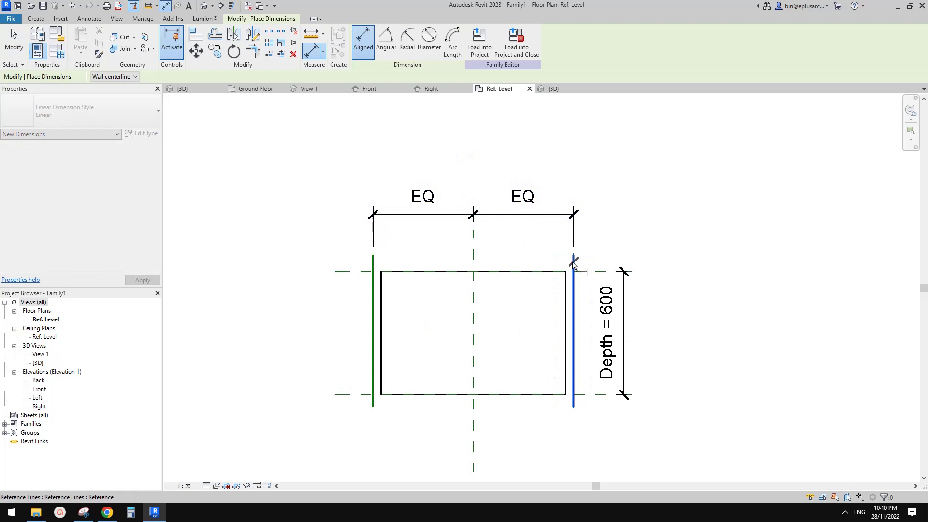
left_click(373, 260)
left_click(432, 179)
key("Escape")
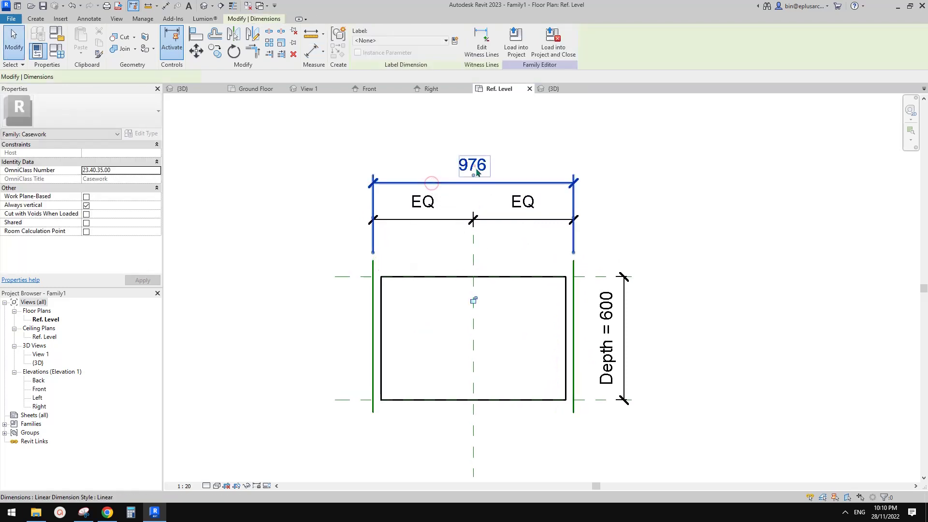
left_click(400, 41)
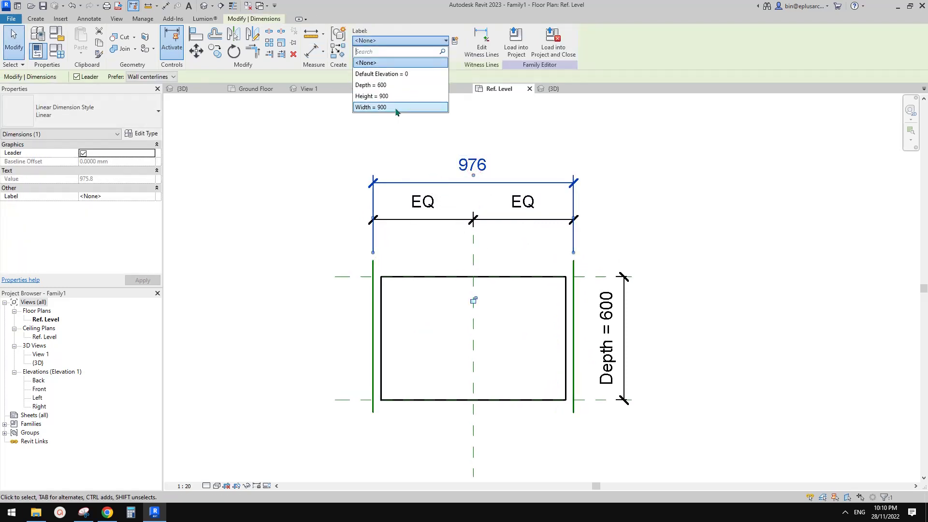
left_click(371, 107)
left_click(532, 130)
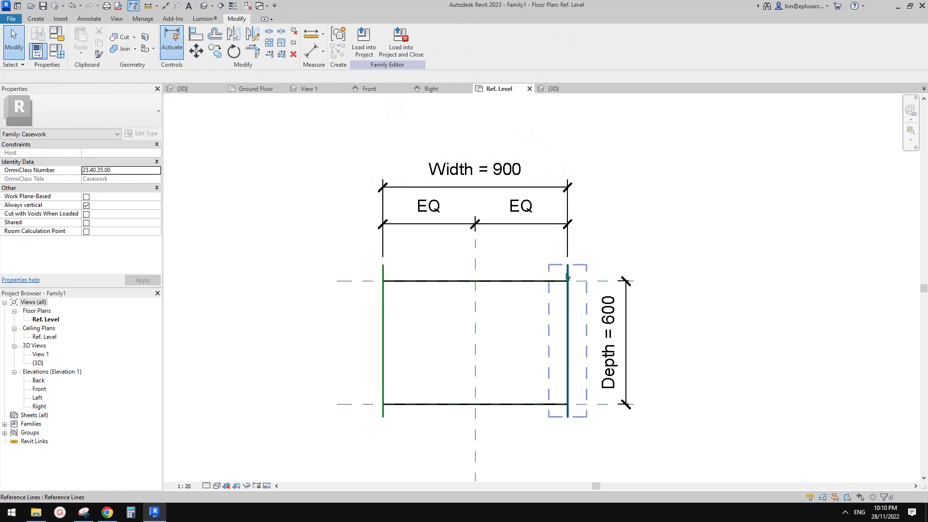
Open the box extrusion's sketch, check the locks on its left and right edges, and finish the sketch.
left_click(552, 279)
left_click(367, 47)
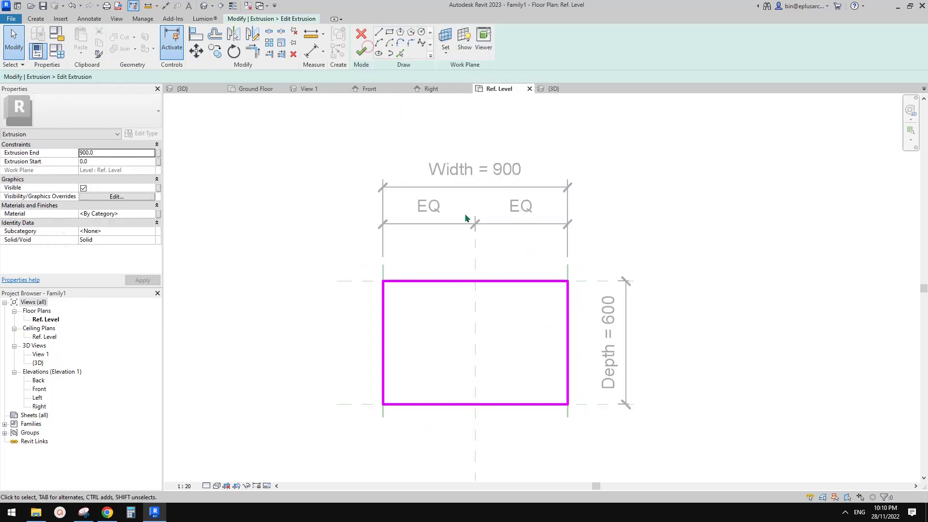
left_click(567, 301)
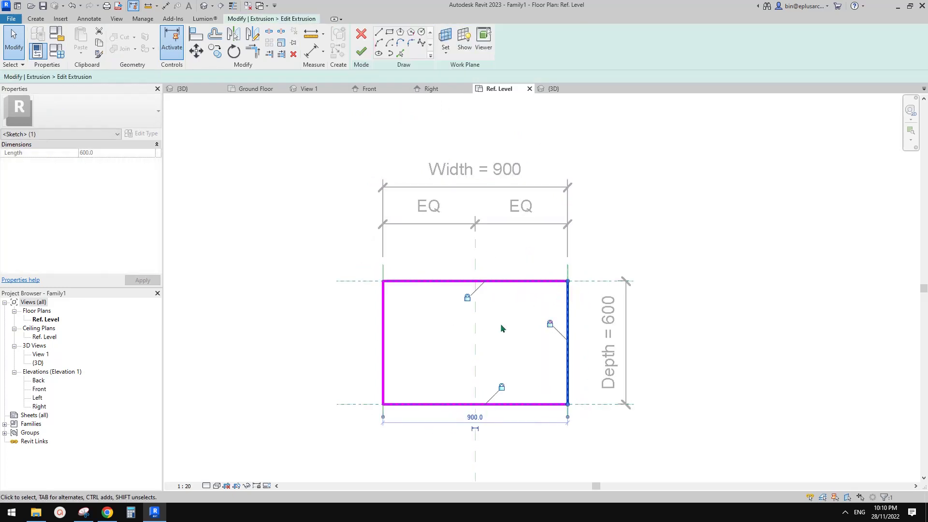
left_click(383, 315)
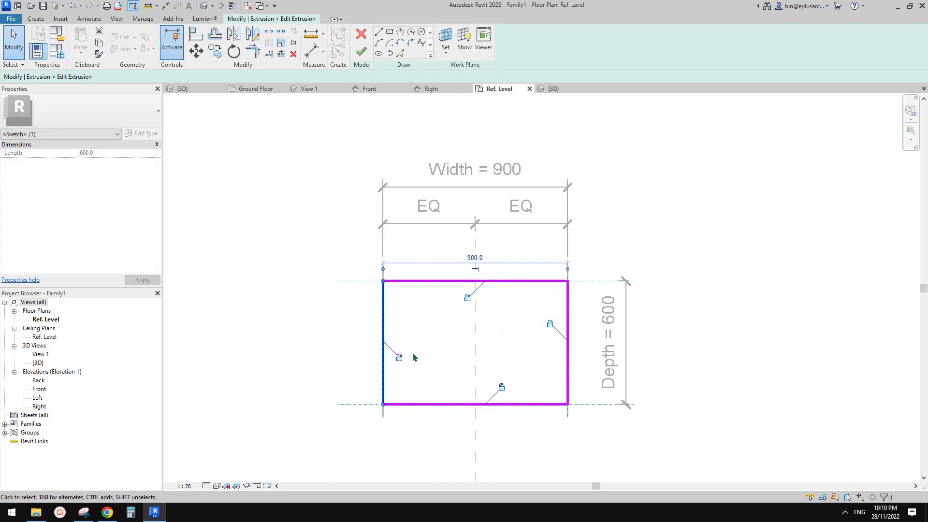
left_click(361, 52)
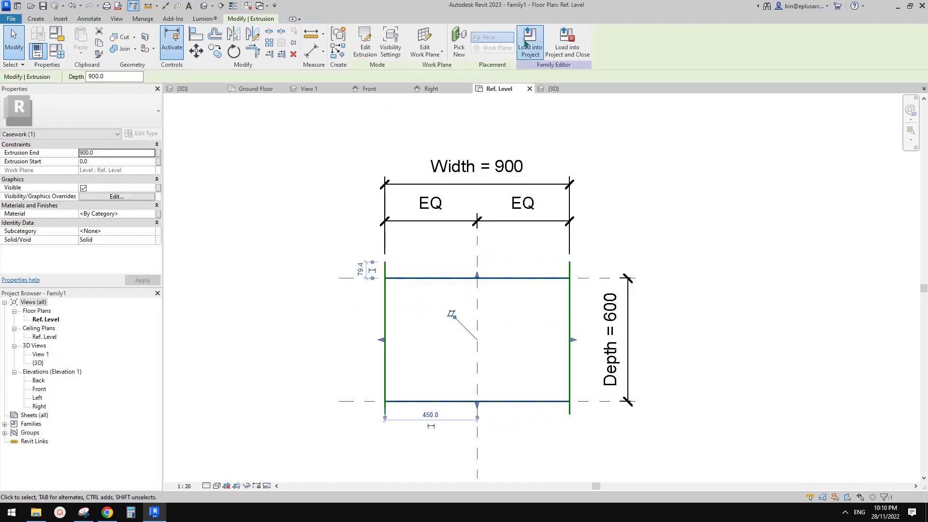
Load the edited family into Project1 and select the placed Family1 casework in the 3D view.
left_click(526, 43)
left_click(436, 223)
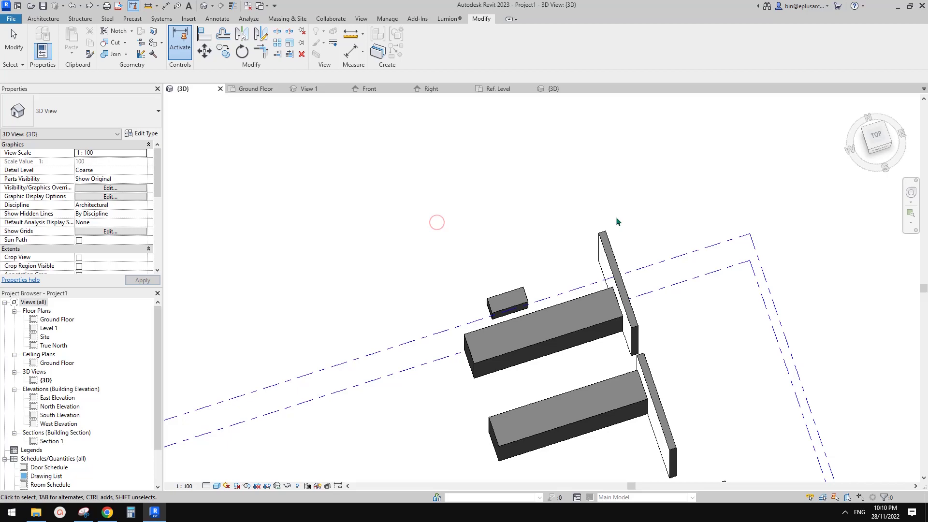
left_click(516, 299)
middle_click_drag(512, 302, 567, 300, "shift")
scroll(528, 330, "up", 2)
middle_click_drag(527, 330, 503, 308)
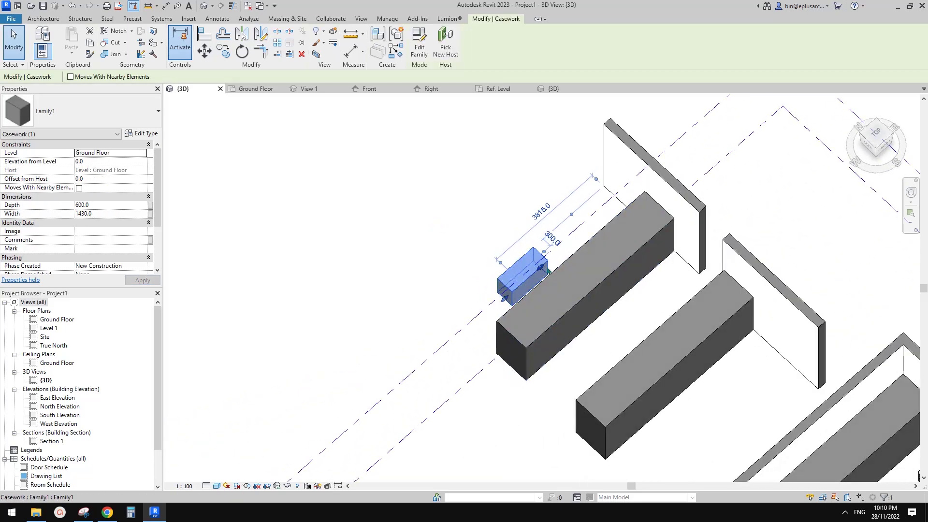
Examine the Family1 casework's properties, its stretch grips and its placement beside the wall from several viewing angles.
middle_click_drag(547, 270, 459, 293, "shift")
scroll(543, 301, "up", 1)
middle_click_drag(541, 300, 547, 311, "shift")
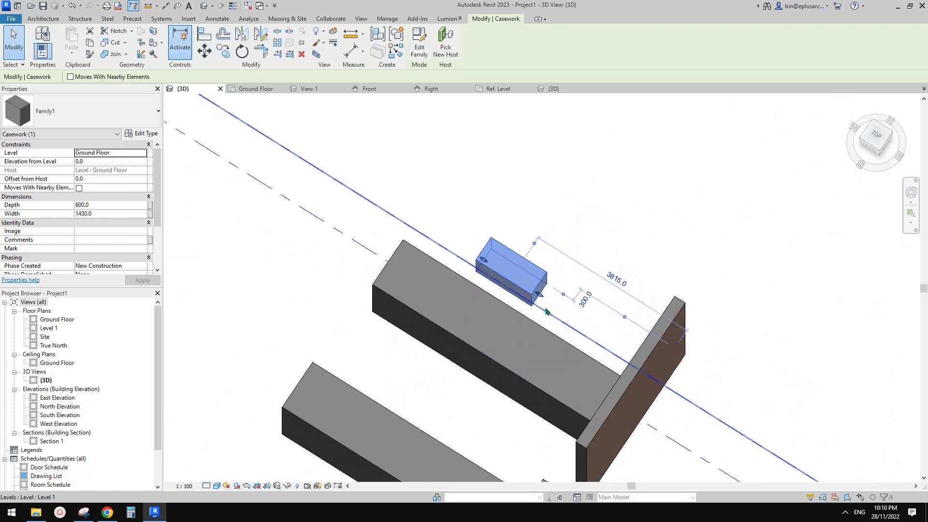
scroll(546, 312, "up", 3)
mouse_move(534, 285)
left_mouse_down()
mouse_move(598, 324)
mouse_move(547, 290)
left_mouse_up()
middle_click_drag(580, 328, 740, 363, "shift")
scroll(627, 285, "down", 1)
middle_click_drag(628, 286, 570, 299, "shift")
Try to align the Family1 casework's end face with the wall's inner face in the 3D view.
key("a")
key("l")
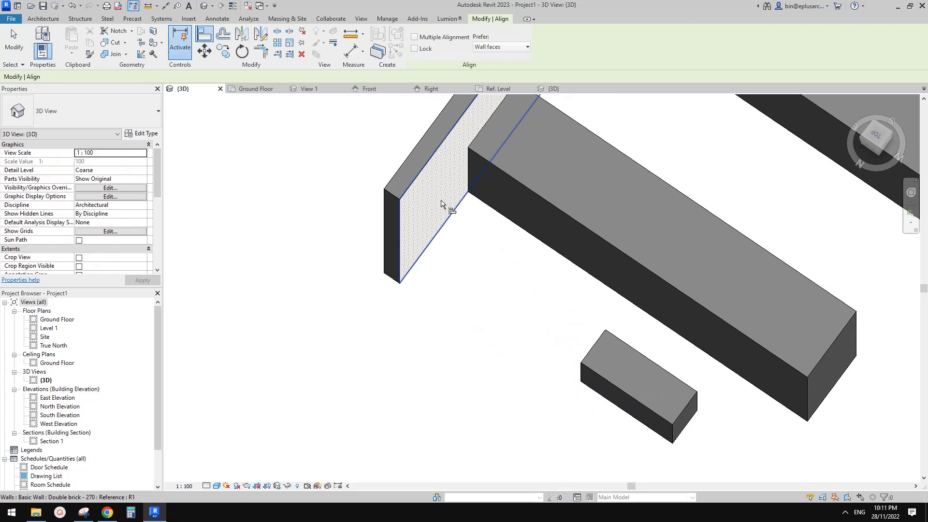
middle_click_drag(464, 234, 678, 171, "shift")
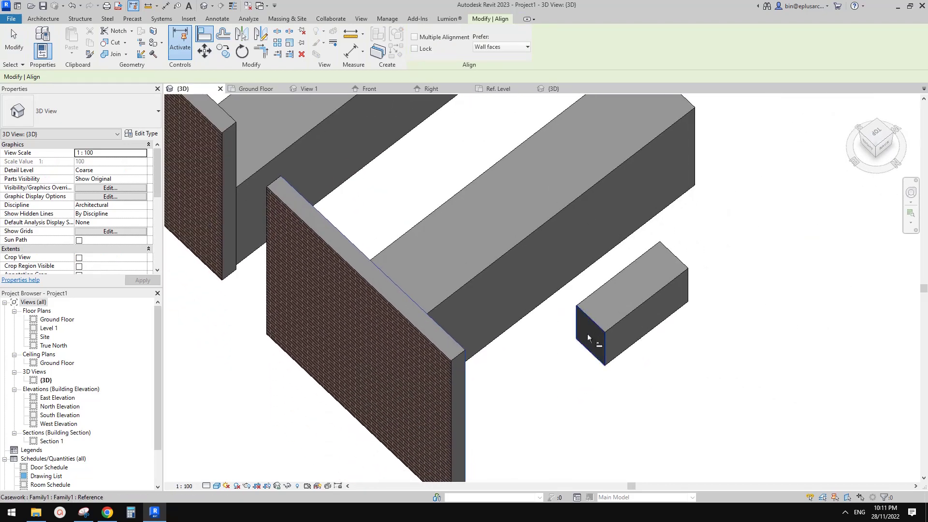
left_click(592, 332)
scroll(592, 332, "down", 2)
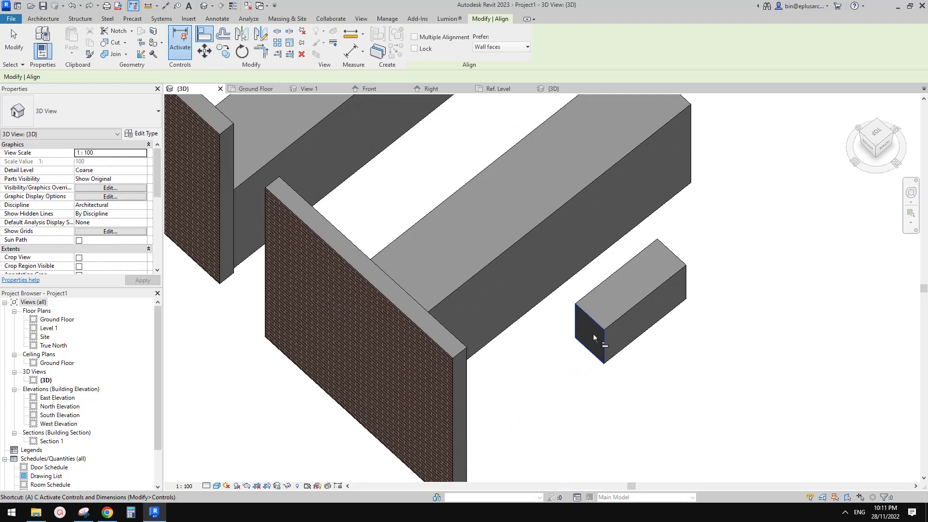
Align the reference line at the base of the Family1 casework's wall-facing end with the wall's inner face in 3D.
middle_click_drag(596, 329, 383, 290, "shift")
left_click(349, 275)
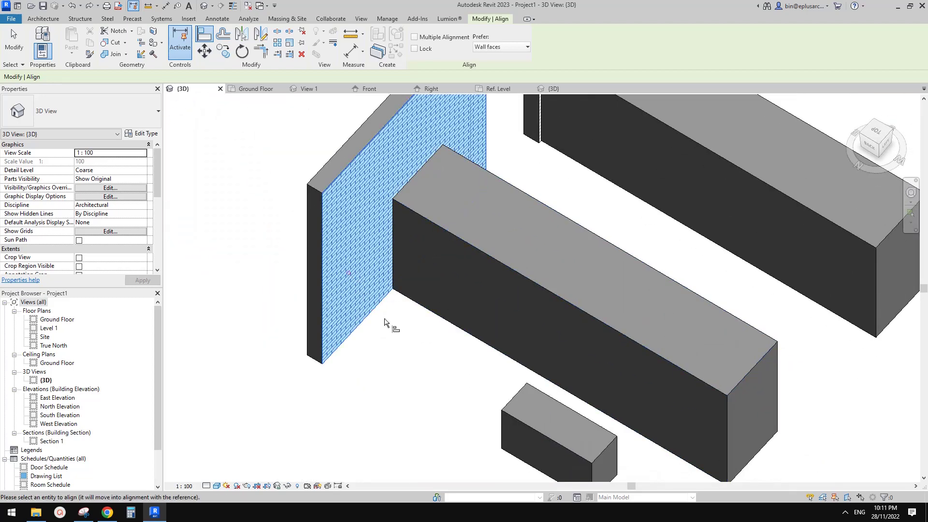
middle_click_drag(384, 322, 596, 342, "shift")
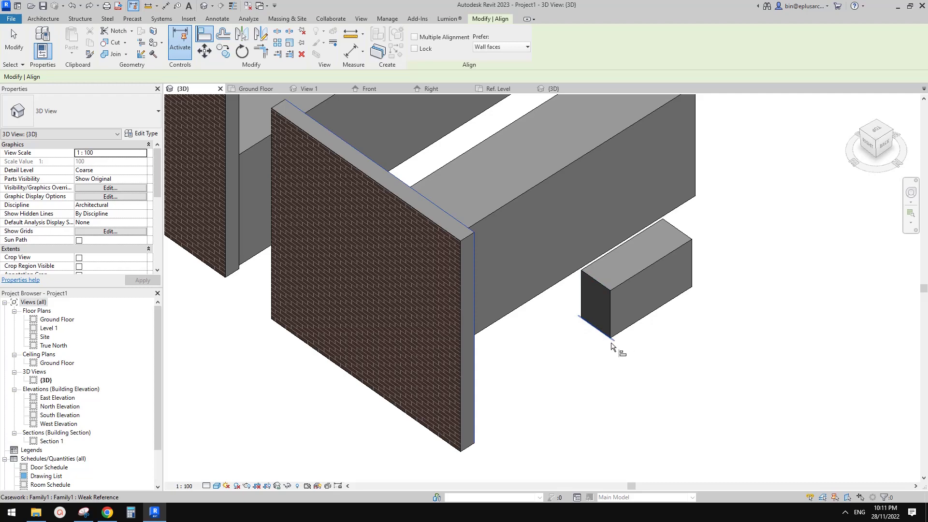
scroll(611, 344, "up", 4)
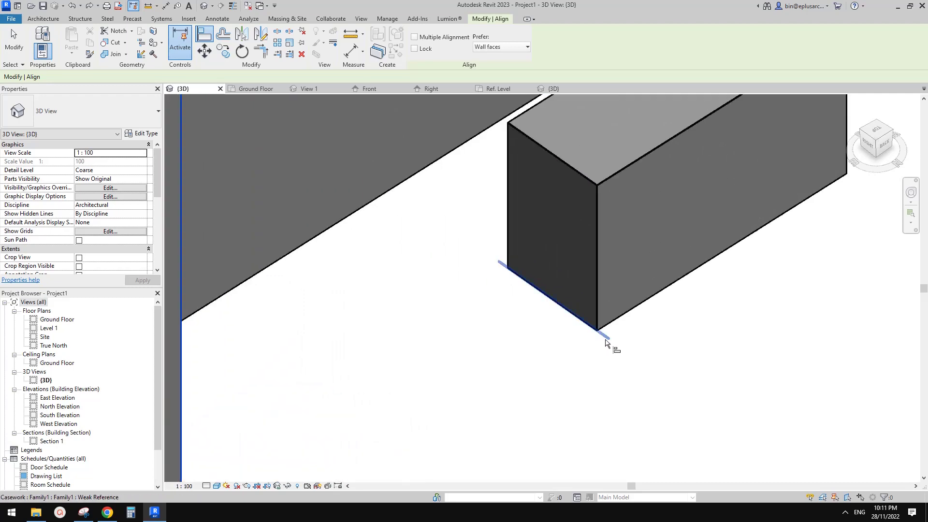
scroll(608, 342, "down", 3)
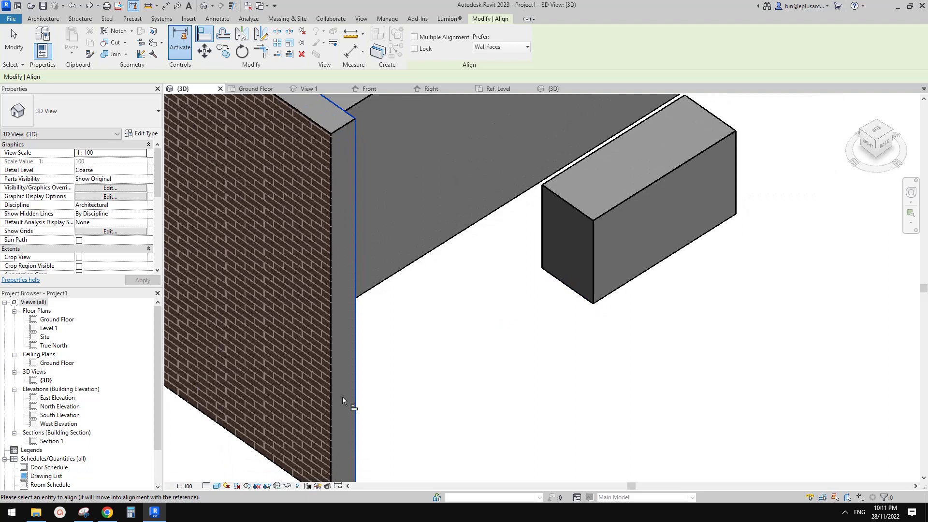
left_click(600, 308)
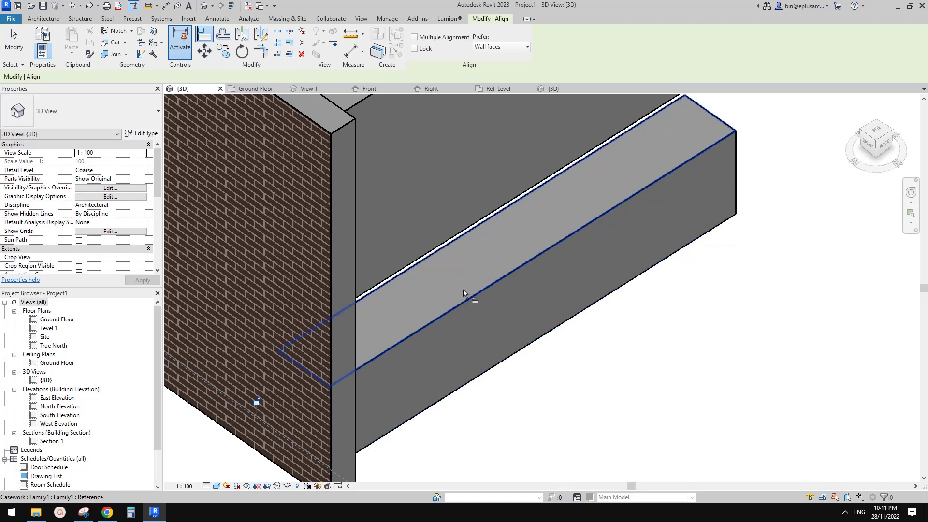
Shorten the Family1 casework to about half its length by pulling its end away from the wall, and open the Ground Floor plan.
key("Escape")
left_click(525, 263)
left_click(557, 284)
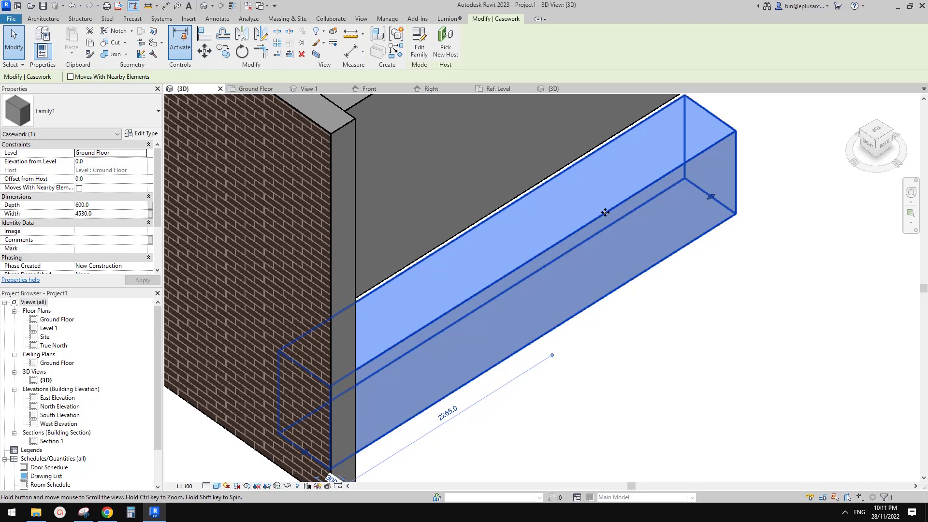
scroll(603, 215, "down", 2)
middle_click_drag(603, 216, 542, 265, "shift")
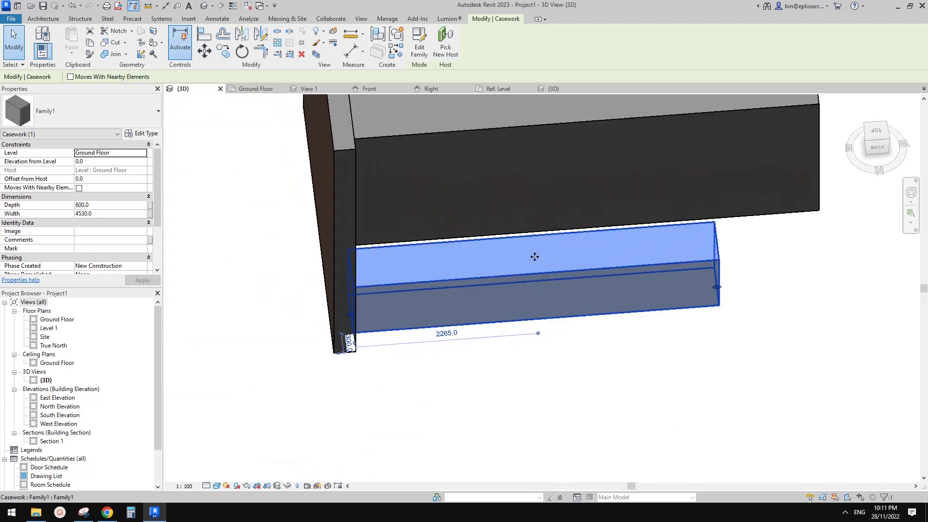
left_click_drag(351, 315, 531, 300)
middle_click_drag(524, 265, 516, 271)
key("Escape")
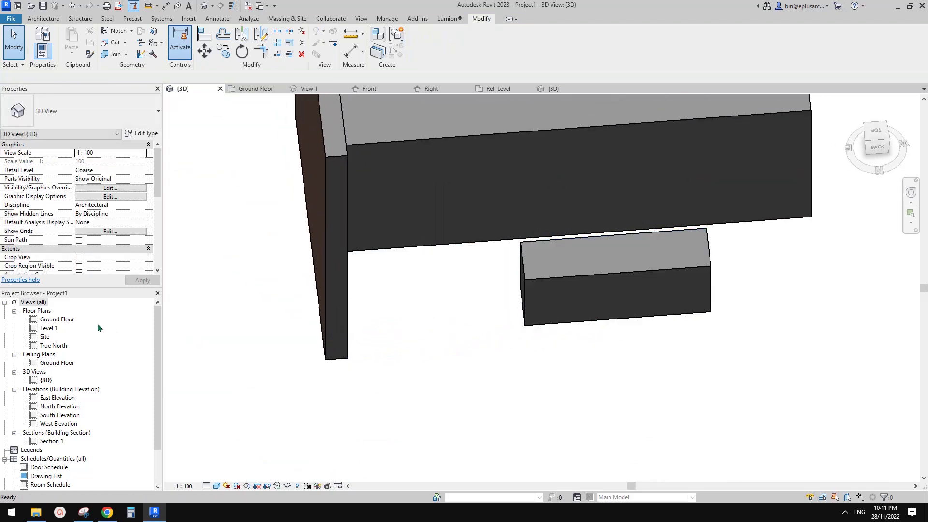
double_click(57, 319)
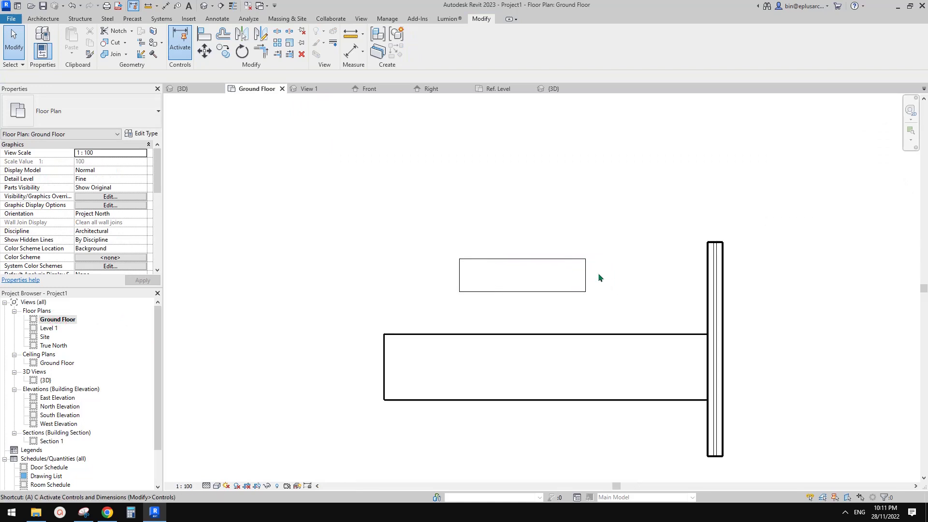
Try to align the casework's wall-facing edge with the wall's inner face in plan, and undo it.
key("a")
key("l")
scroll(717, 271, "up", 3)
left_click(716, 265)
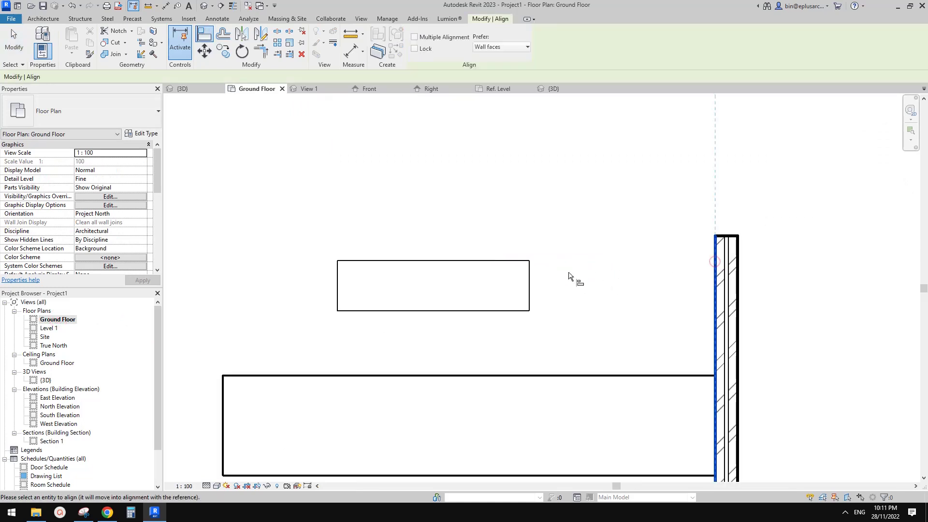
left_click(532, 293)
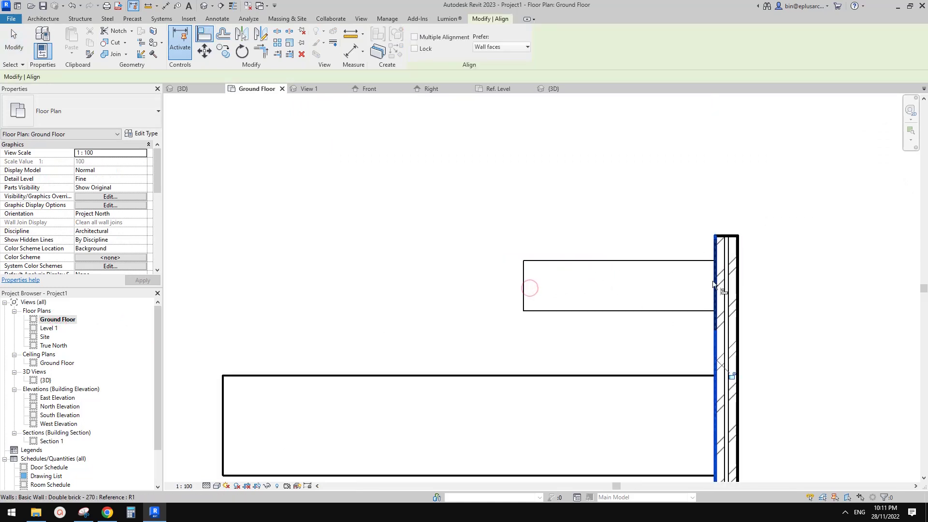
key("ctrl+z")
middle_click_drag(530, 287, 538, 289)
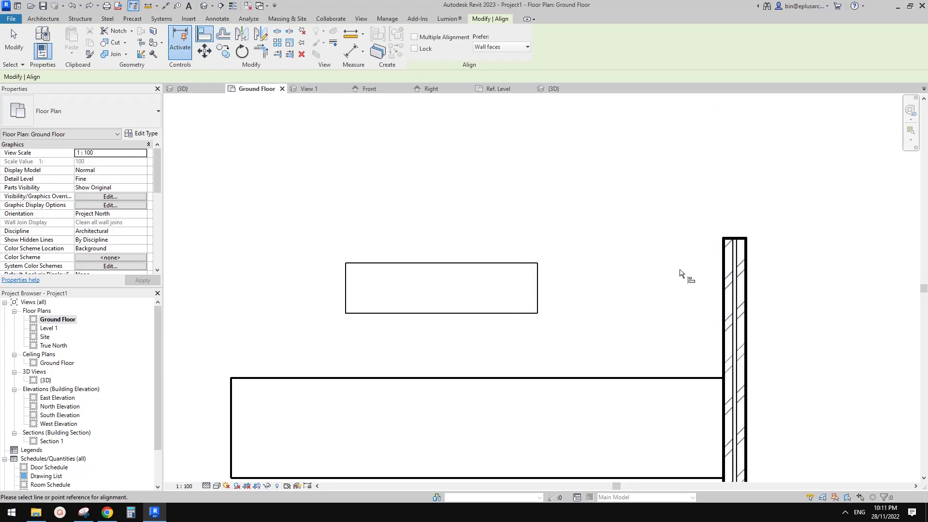
Align the reference line at the casework's wall-facing end with the wall's inner face in plan, and close the inactive views.
left_click(724, 272)
scroll(540, 301, "up", 2)
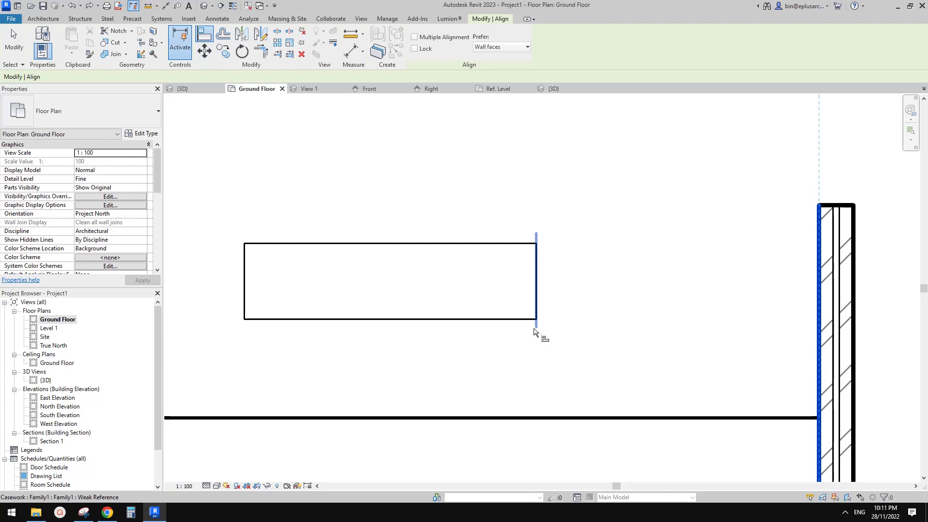
left_click(536, 333)
scroll(539, 327, "down", 2)
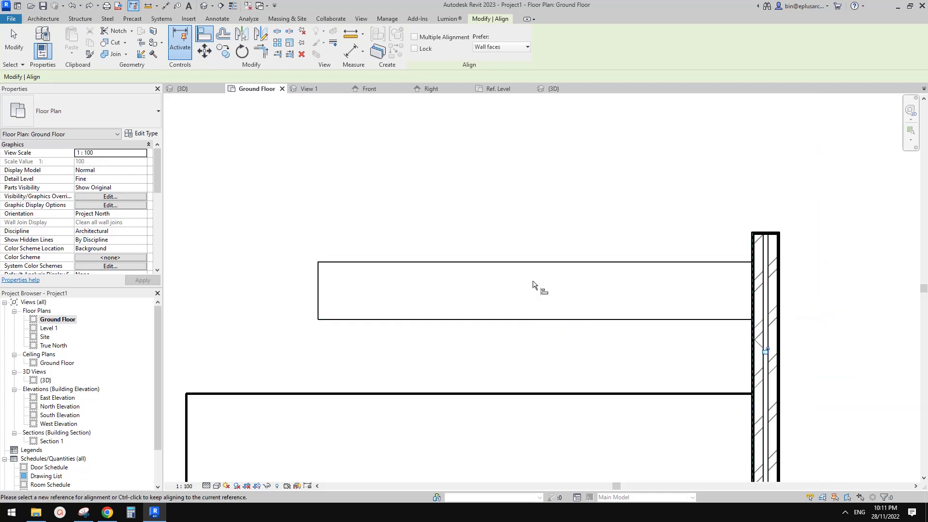
scroll(653, 338, "down", 1)
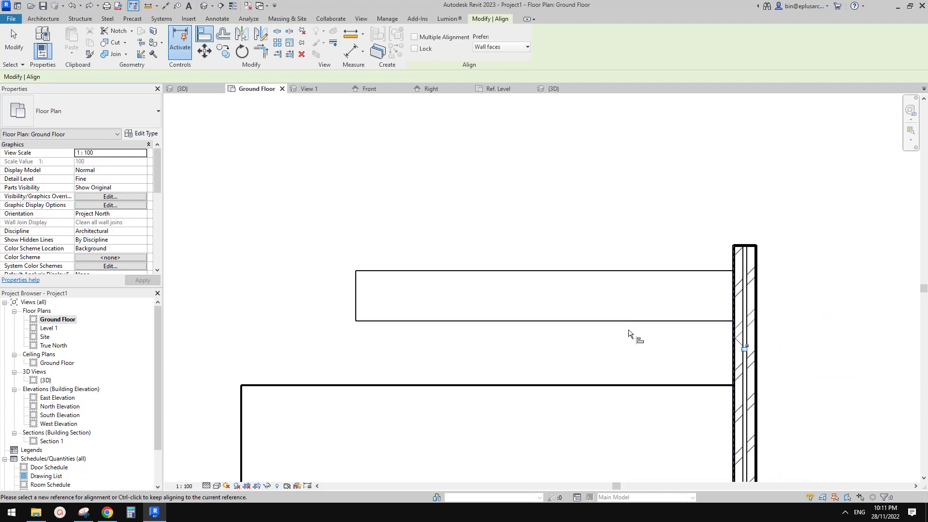
scroll(563, 287, "down", 2)
key("Escape")
key("Escape")
left_click(248, 6)
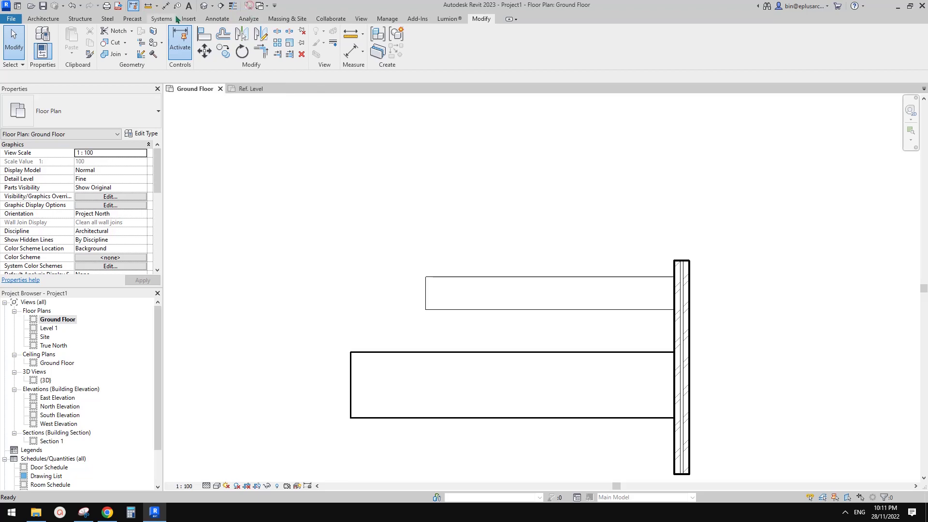
Open the 3D view and examine the in-place casework set in the wall corner beside the bed.
left_click(203, 6)
middle_click_drag(462, 147, 601, 329, "shift")
scroll(483, 187, "up", 2)
left_click(496, 236)
key("Escape")
left_click(590, 310)
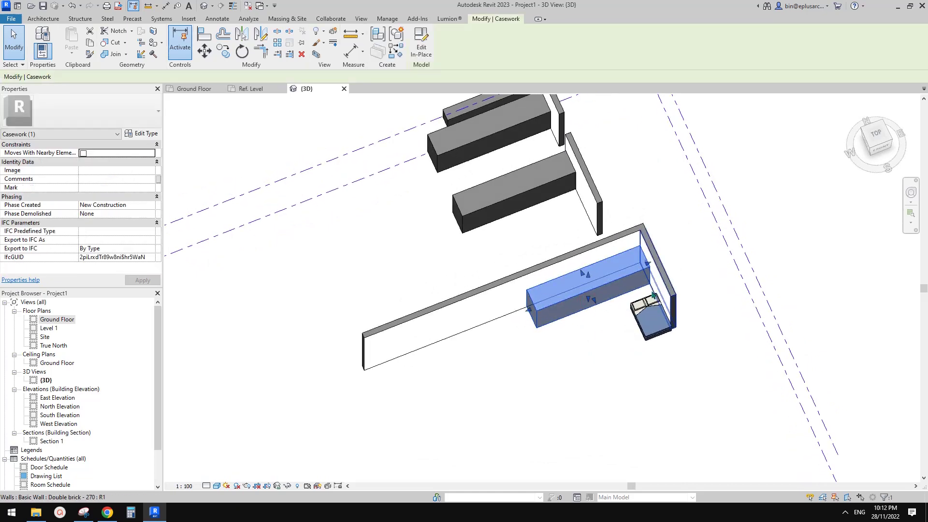
middle_click_drag(638, 292, 629, 305)
key("Escape")
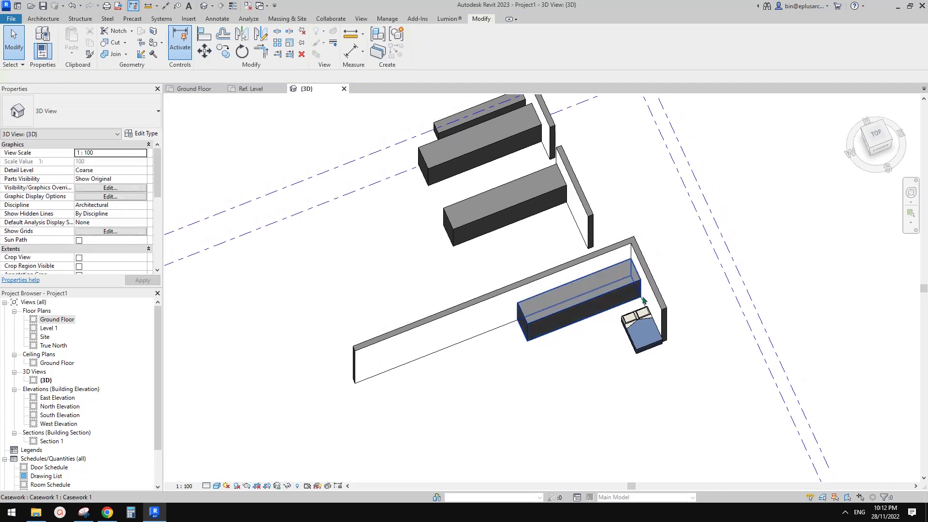
middle_click_drag(489, 245, 488, 251)
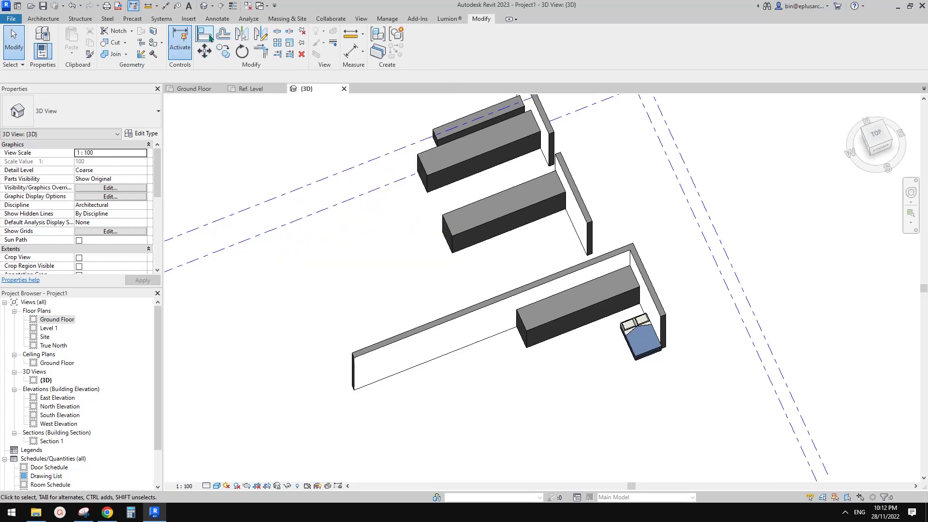
Copy the in-place casework and its adjoining short wall about 13200 mm away, and pull the copied casework about 4720 mm off the copied wall.
middle_click_drag(639, 335, 619, 309)
middle_click_drag(617, 256, 553, 269)
left_click(563, 270)
left_click(619, 284, "ctrl")
left_click(593, 283)
left_click(619, 285, "ctrl")
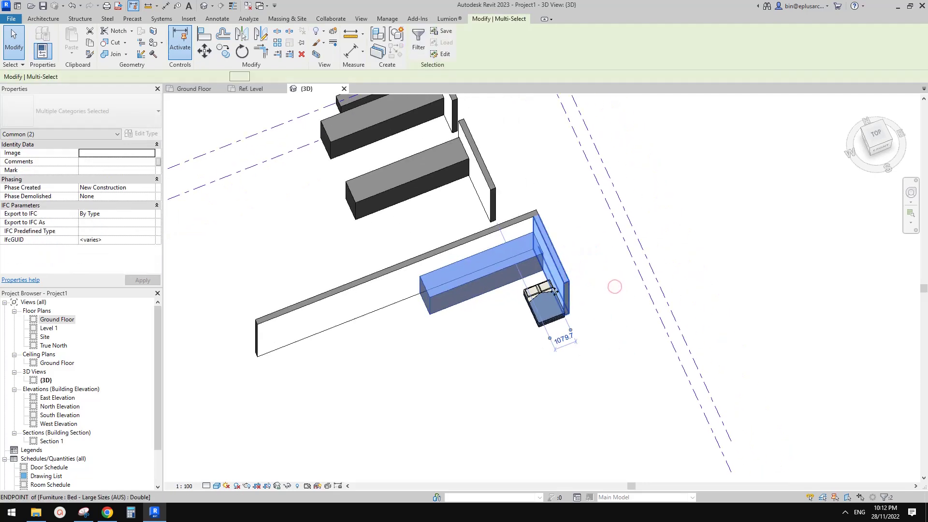
left_click_drag(527, 278, 835, 249, "ctrl")
middle_click_drag(835, 250, 766, 271)
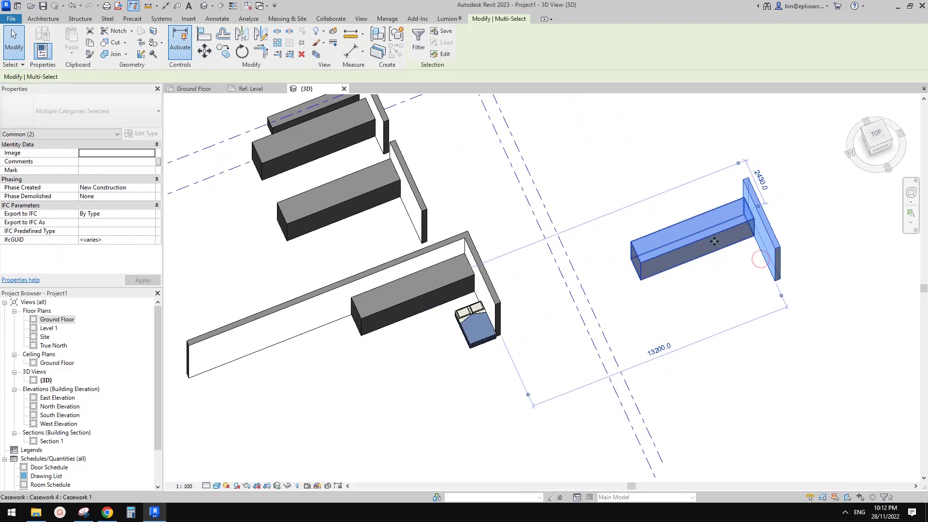
key("Escape")
left_click_drag(714, 245, 626, 285)
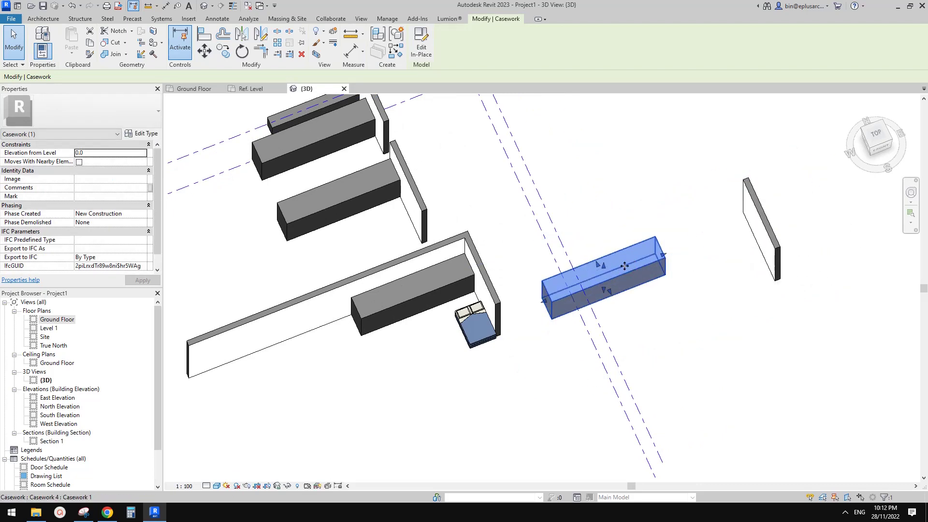
Try to move the copied casework from its end's lower corner to the base of the copied wall's inner face, and undo the move.
scroll(645, 253, "up", 2)
middle_click_drag(645, 254, 645, 302, "shift")
key("m")
key("v")
left_click(659, 306)
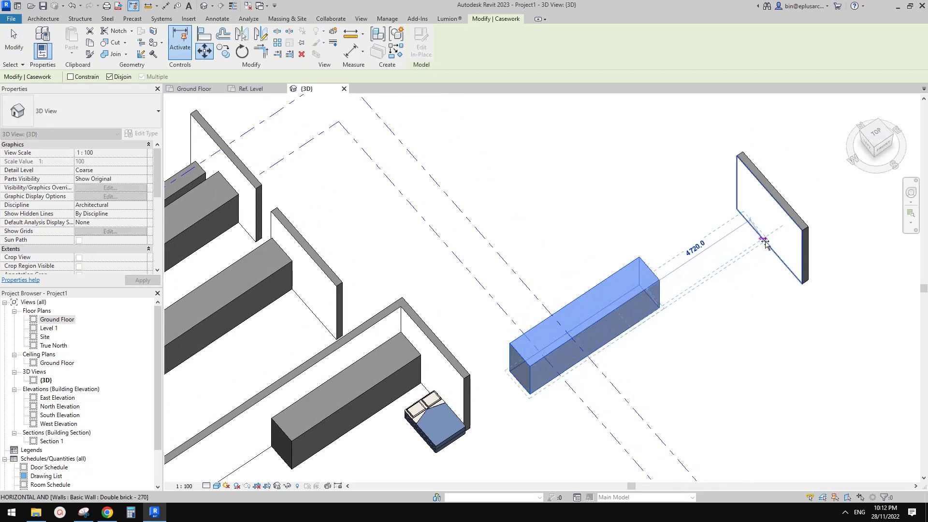
left_click(763, 239)
key("ctrl+z")
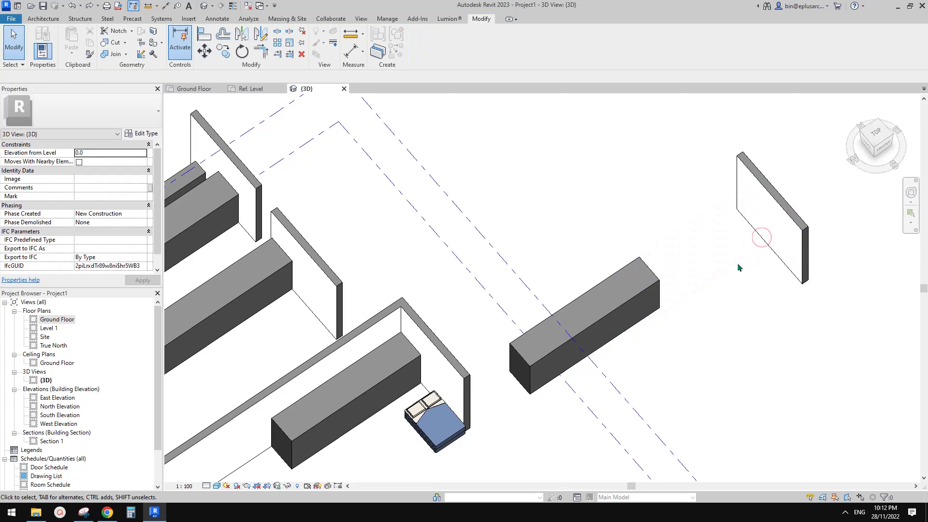
Align the copied casework's wall-facing end face with the inner face of the copied wall.
key("a")
key("l")
left_click(772, 222)
middle_click_drag(772, 227, 661, 327, "shift")
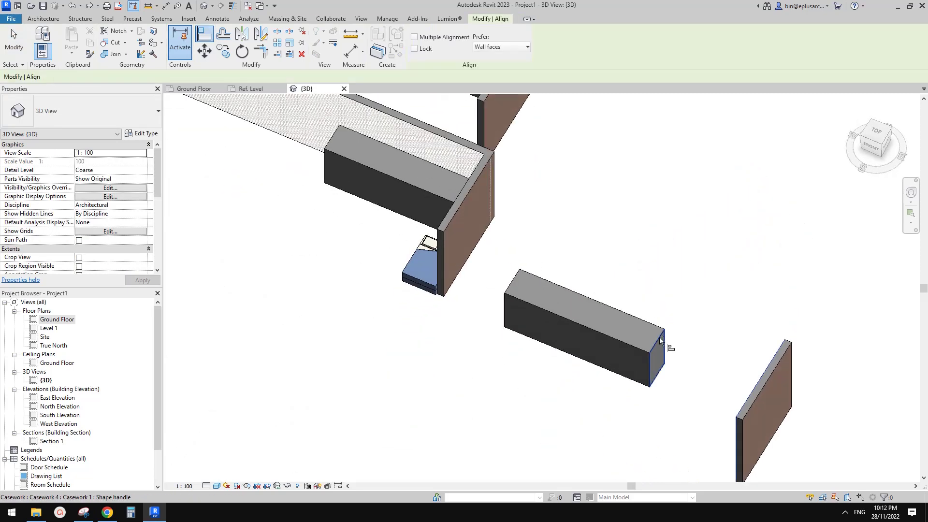
left_click(661, 340)
key("Escape")
left_click(673, 334)
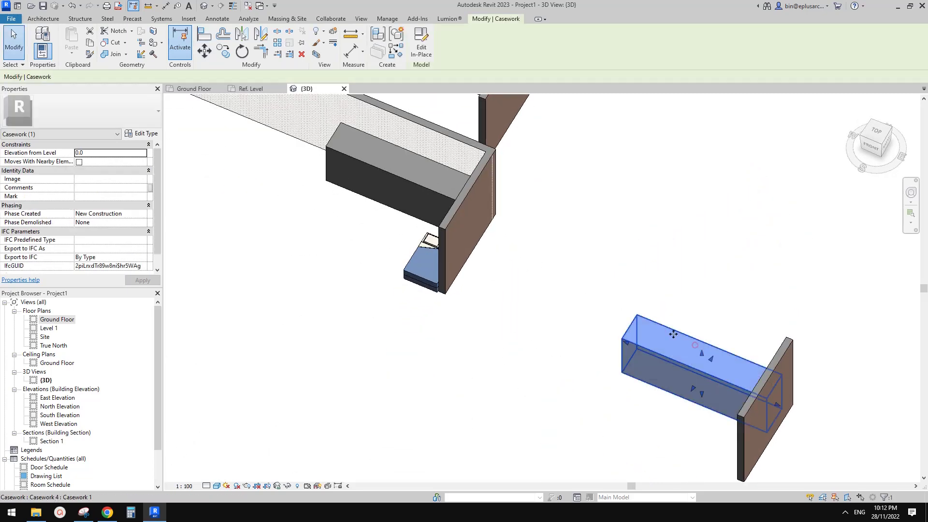
middle_click_drag(673, 334, 717, 364, "shift")
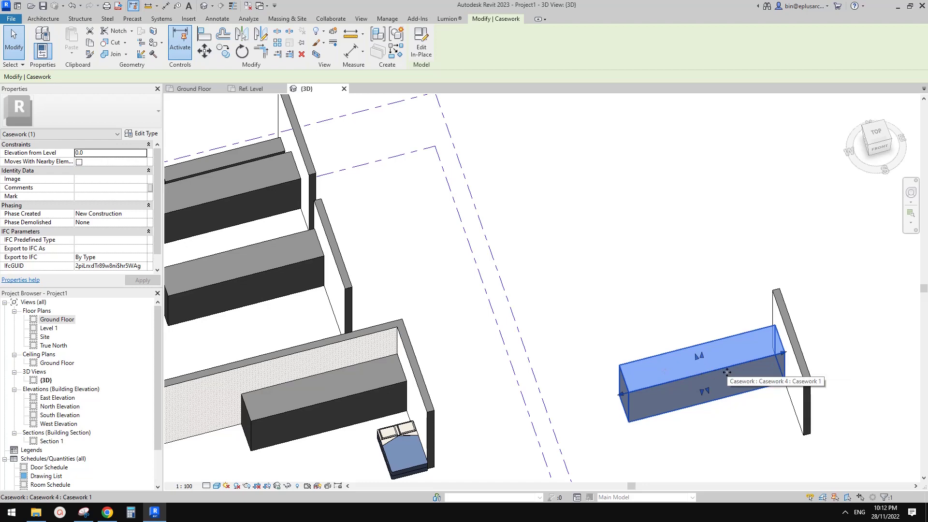
middle_click_drag(724, 367, 743, 377)
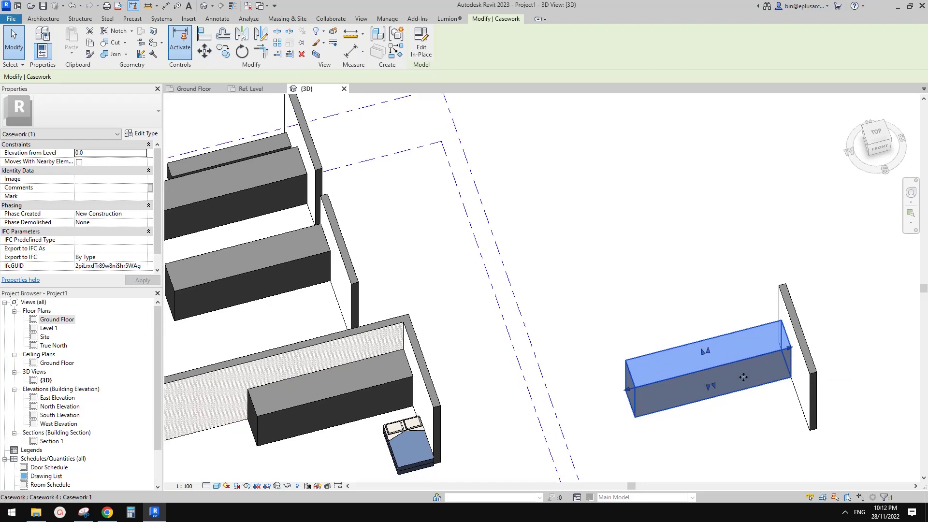
key("Escape")
scroll(701, 361, "down", 4)
scroll(700, 361, "up", 2)
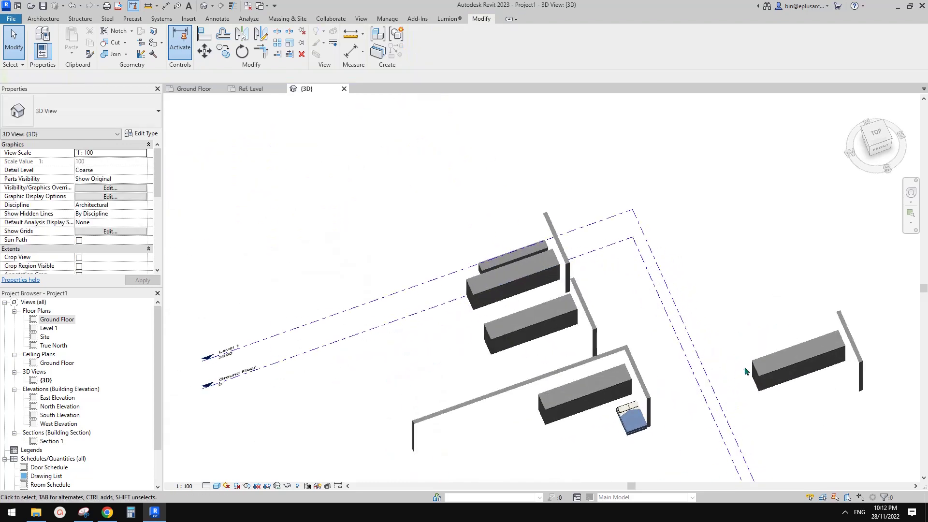
scroll(709, 361, "up", 2)
middle_click_drag(708, 361, 691, 357)
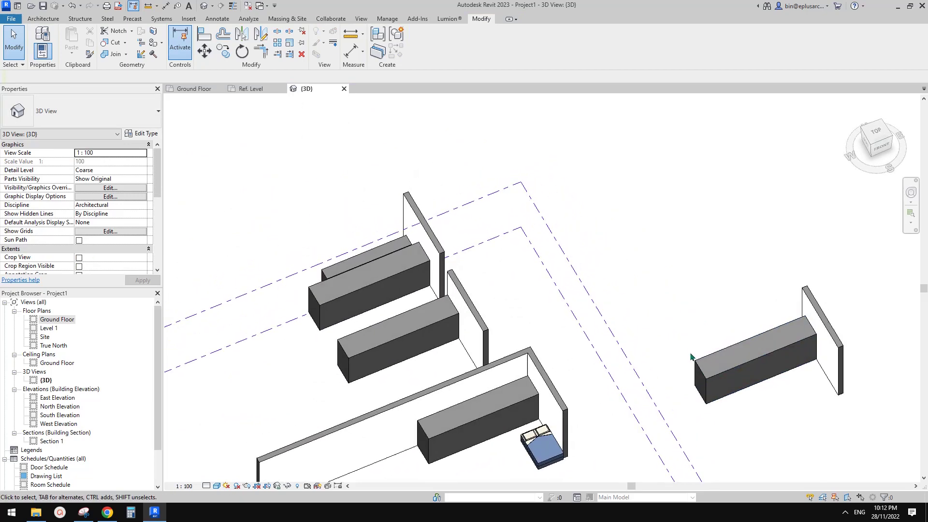